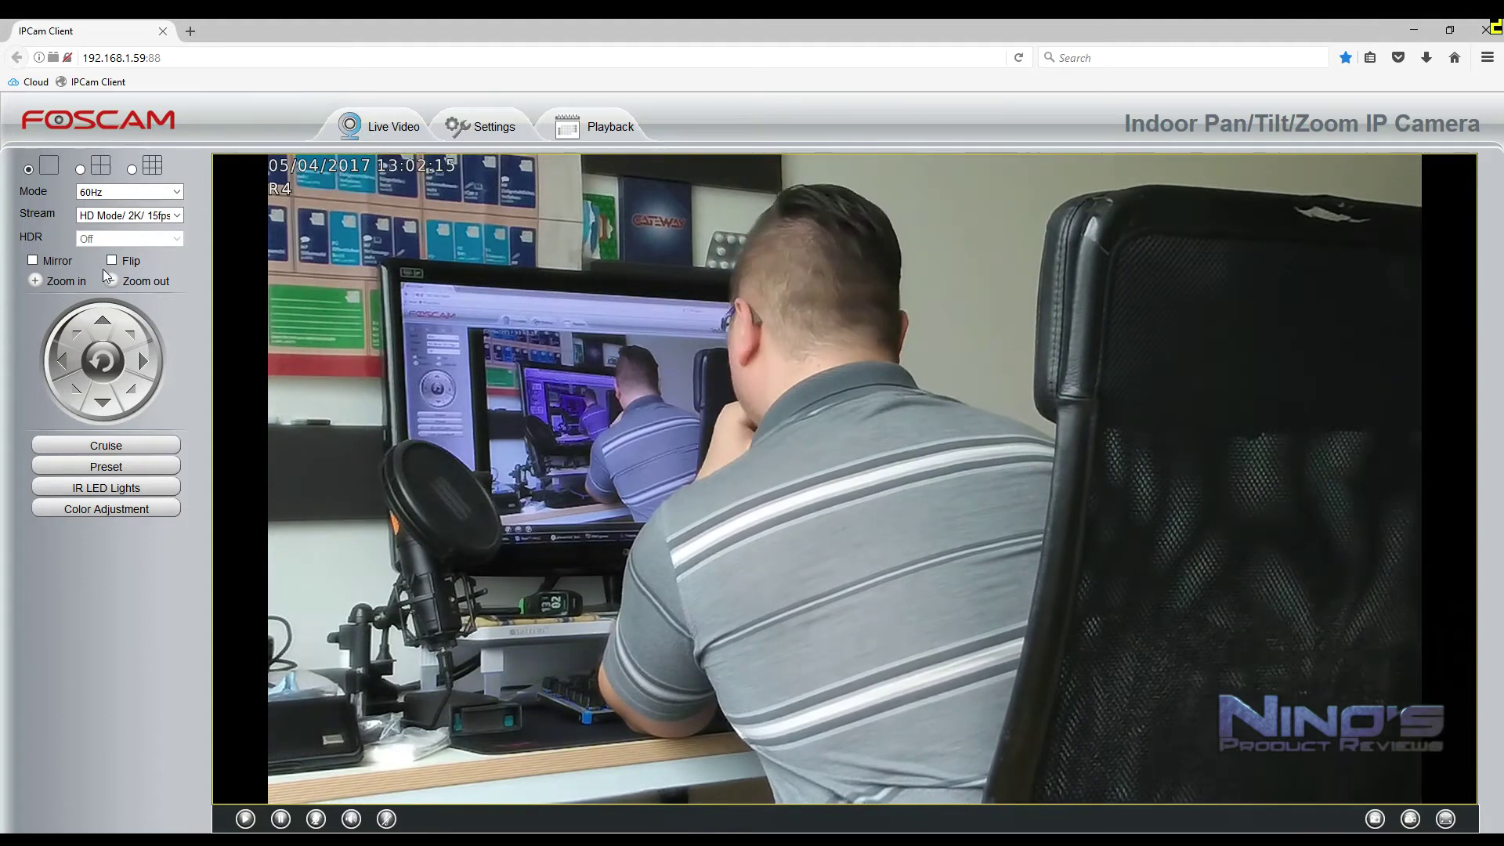
Zoom the camera out fully, then tilt it up toward the ceiling and back down to the desk.
{"action": "left_click", "coordinate": [112, 282]}
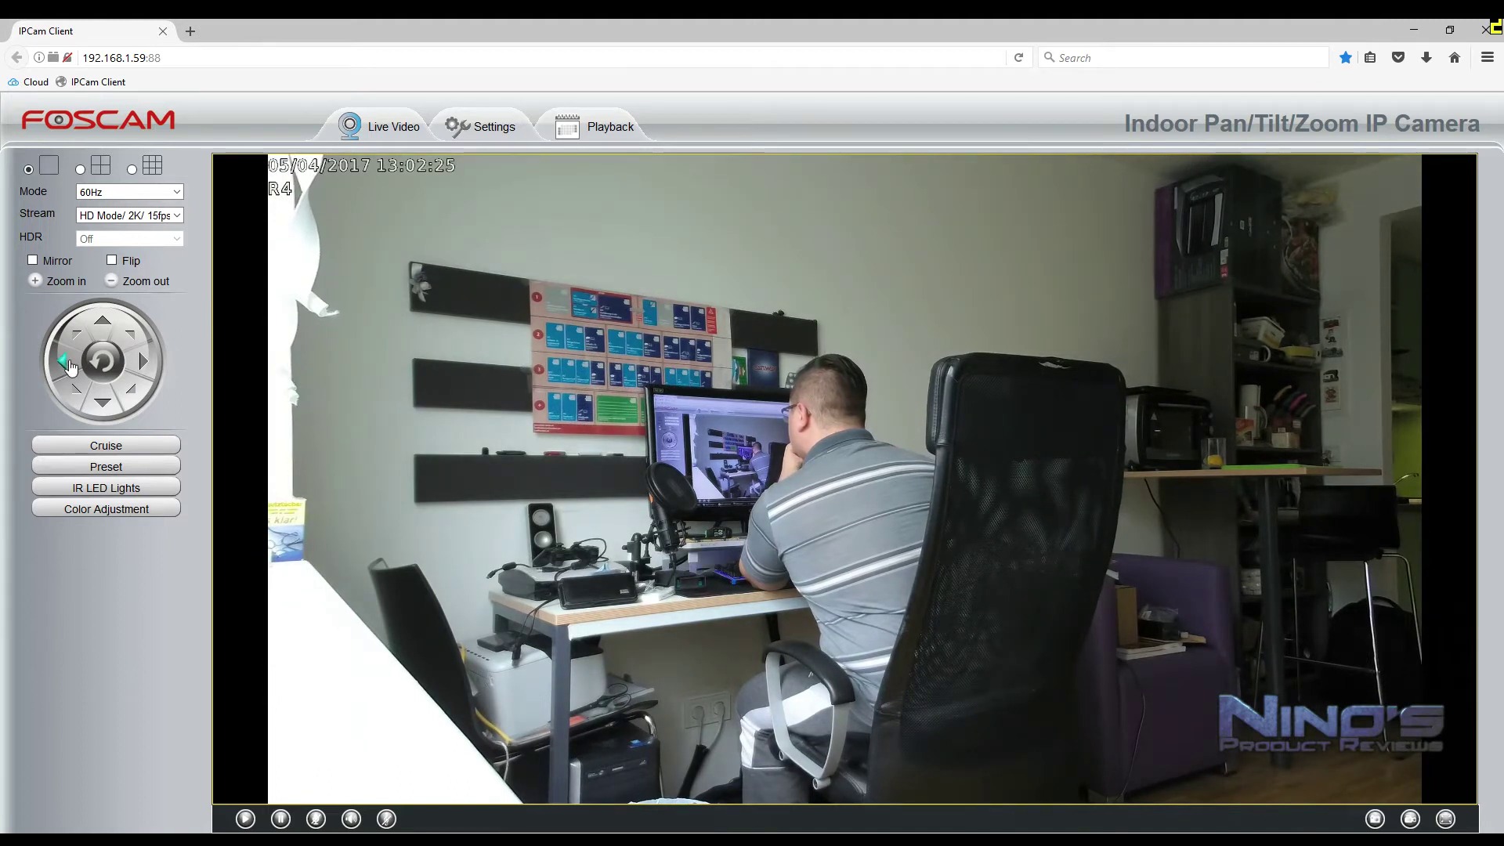
{"action": "left_click", "coordinate": [105, 329]}
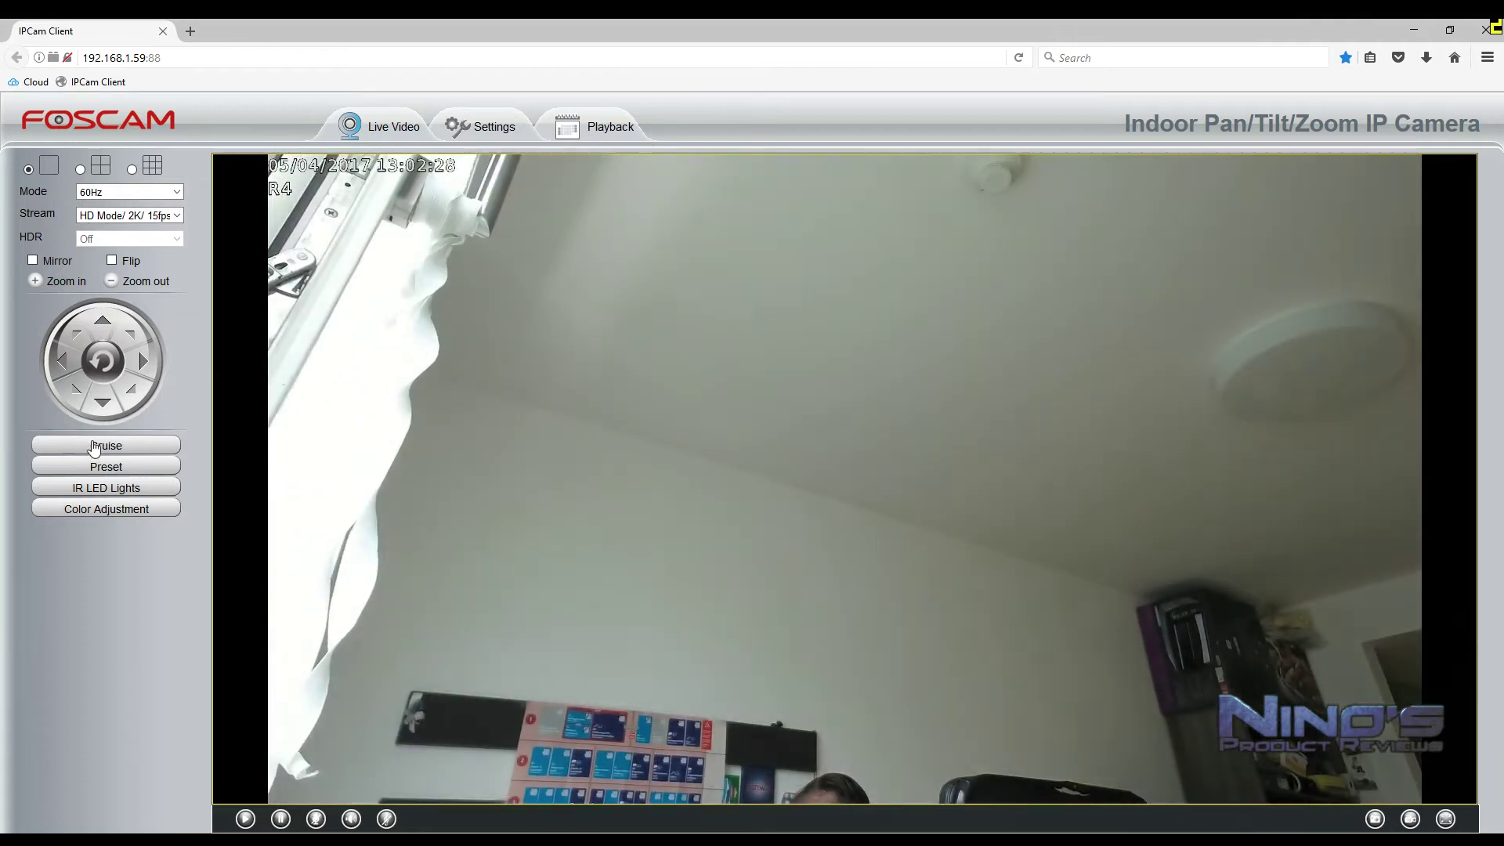
{"action": "left_click", "coordinate": [108, 406]}
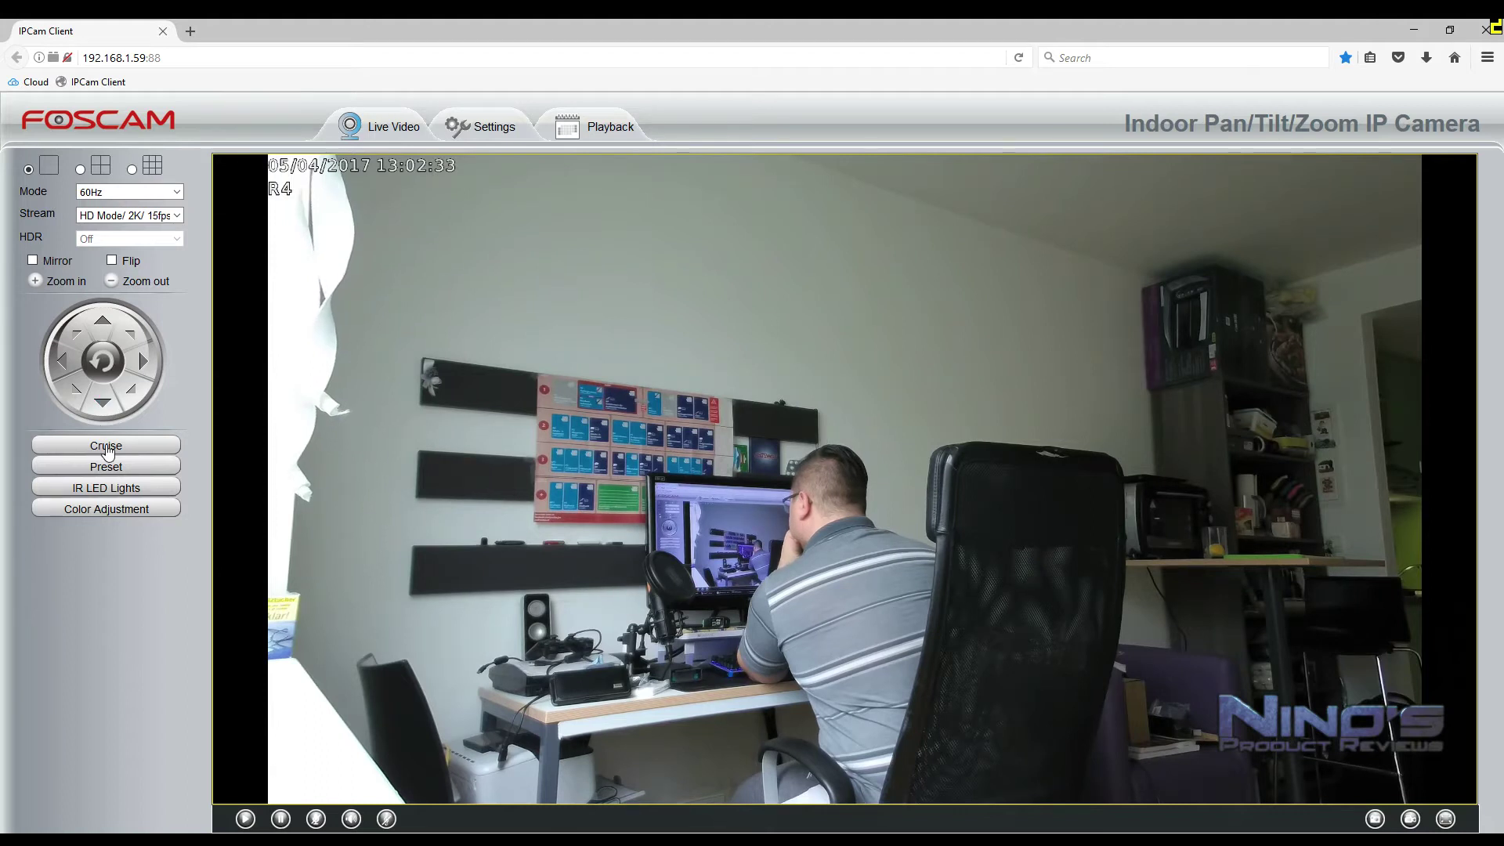
Run the Vertical cruise track, stop it, and tilt the camera back up to frame the desk.
{"action": "left_click", "coordinate": [108, 447]}
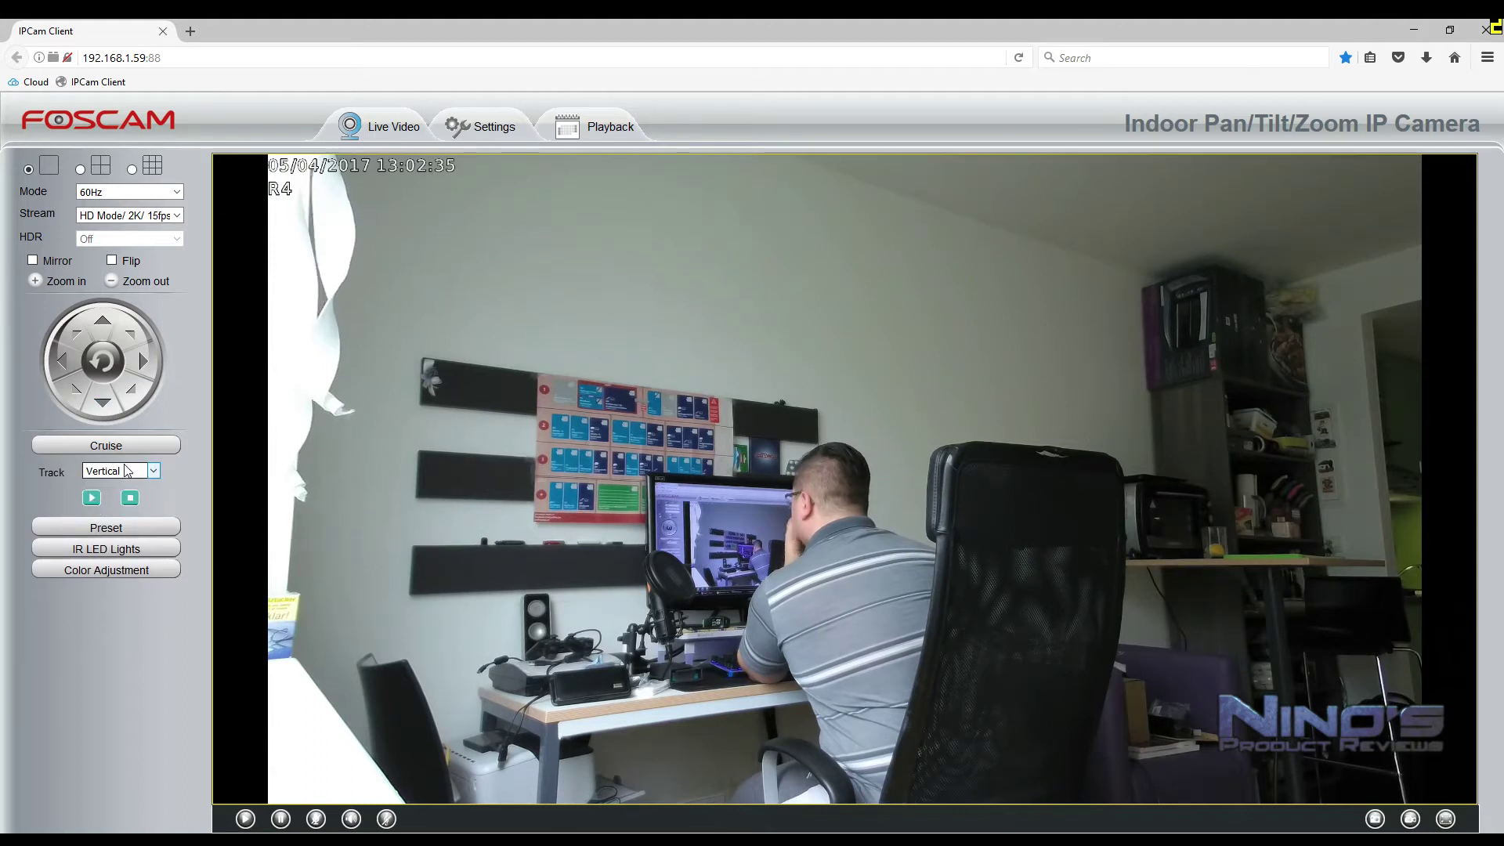
{"action": "left_click", "coordinate": [93, 499]}
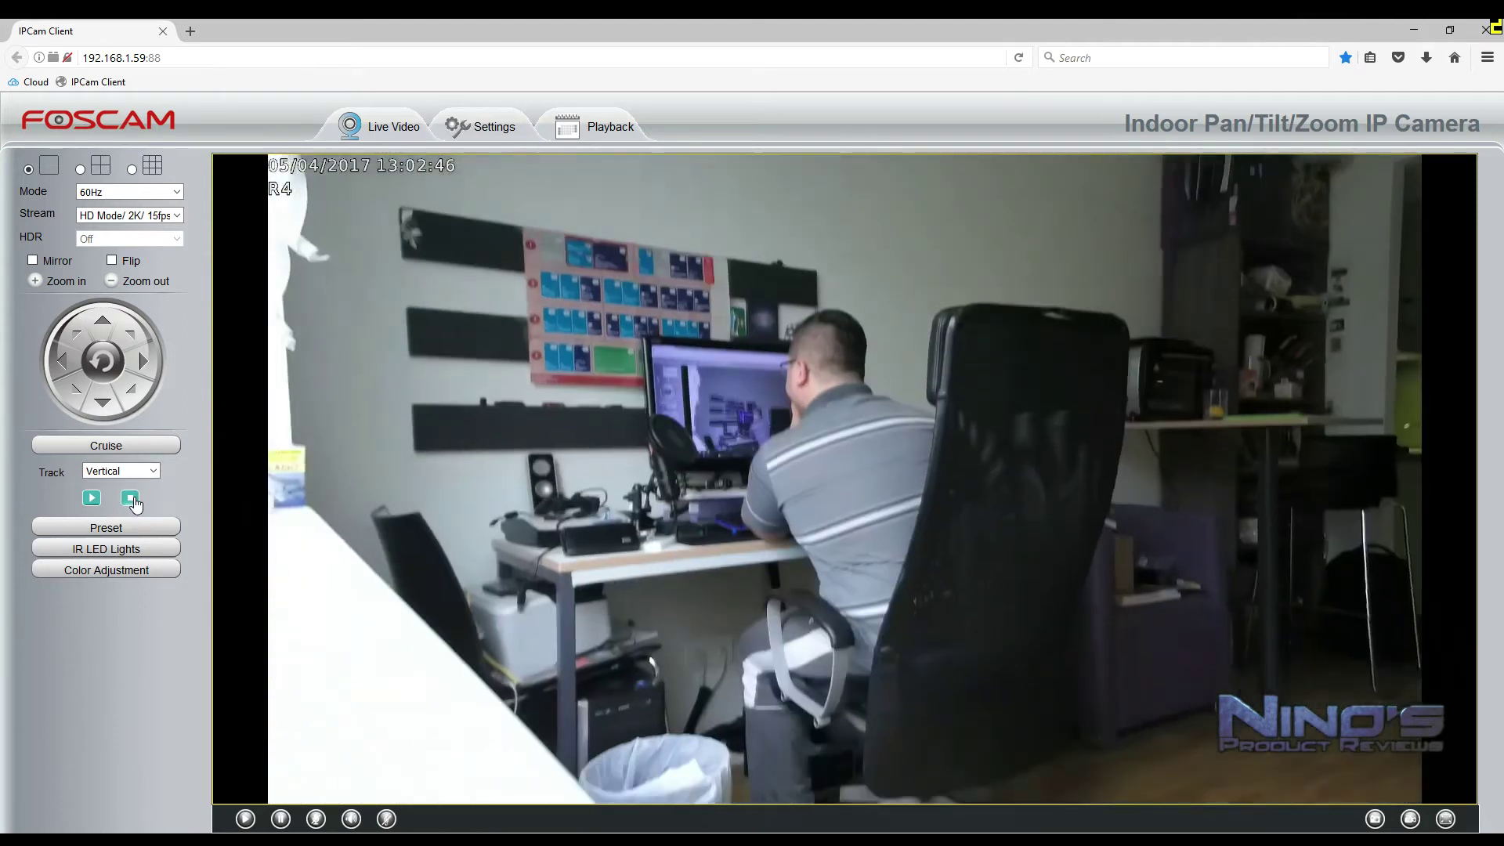
{"action": "left_click", "coordinate": [134, 501]}
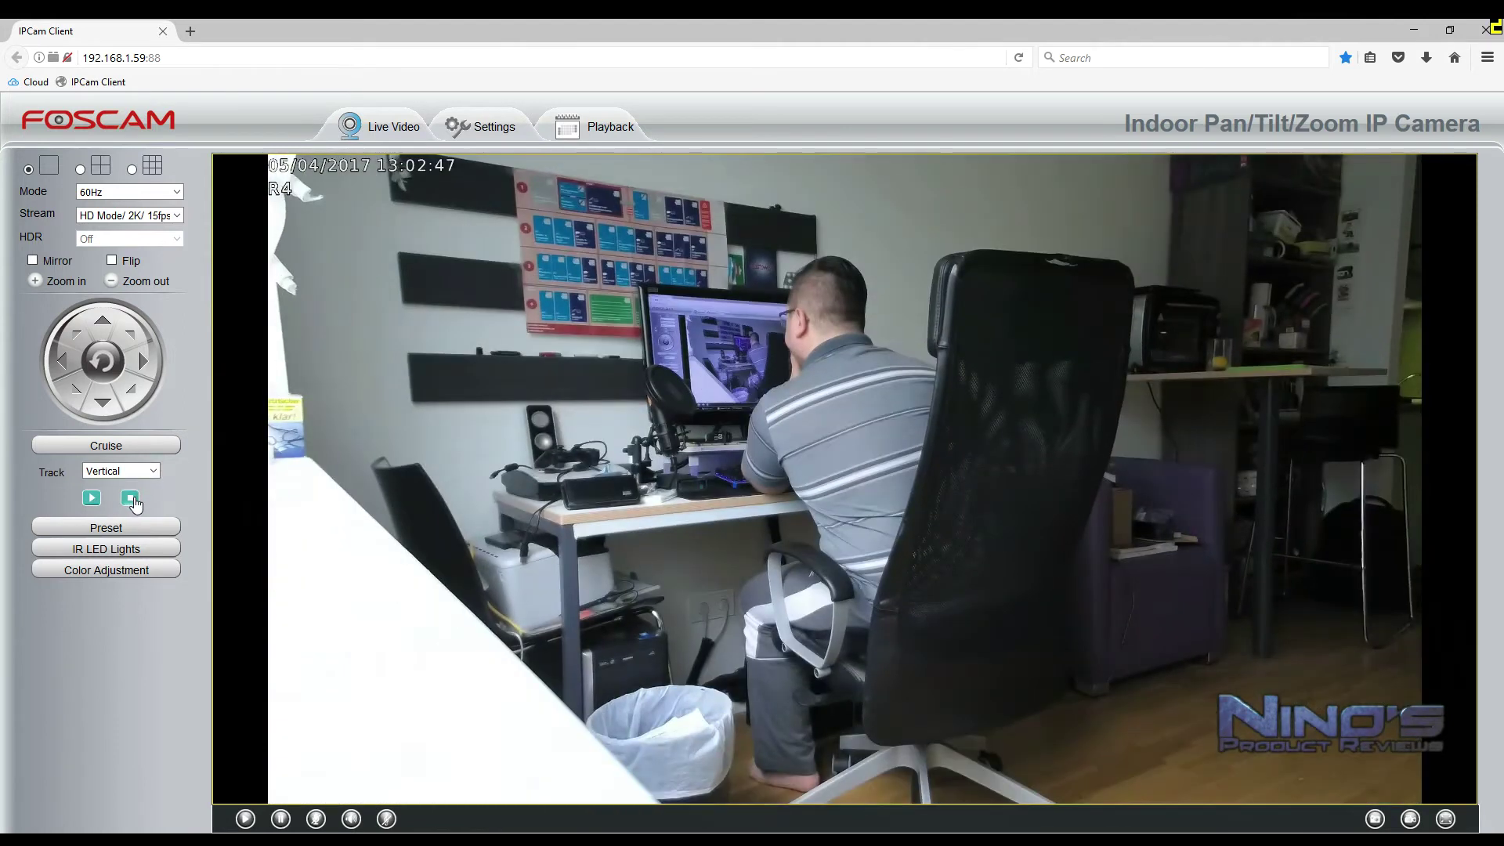
{"action": "left_click", "coordinate": [109, 328]}
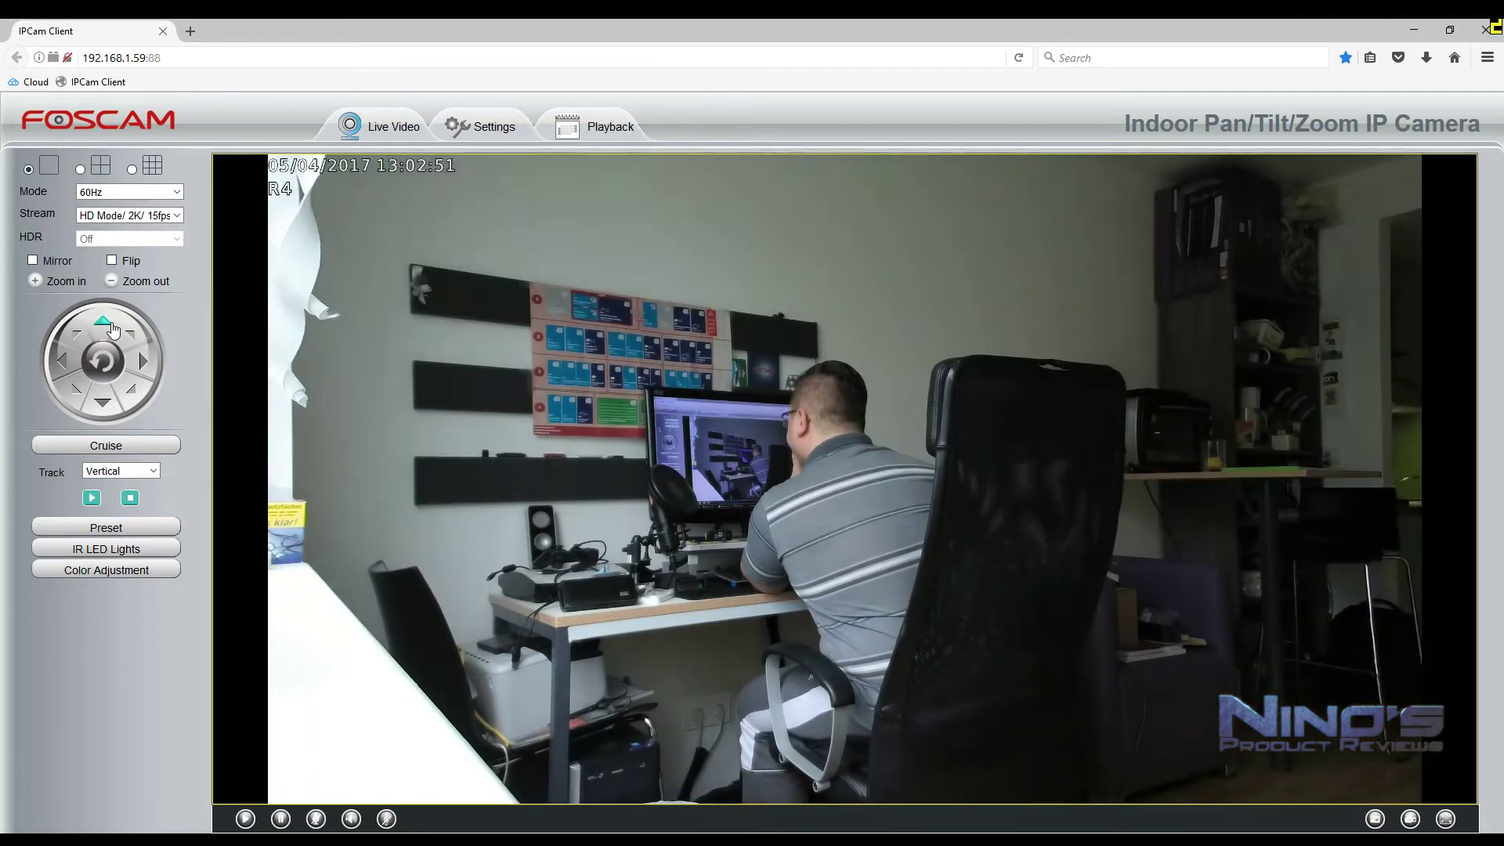
Look through the preset positions, IR LED light options and color adjustment sliders for the live view.
{"action": "left_click", "coordinate": [107, 528]}
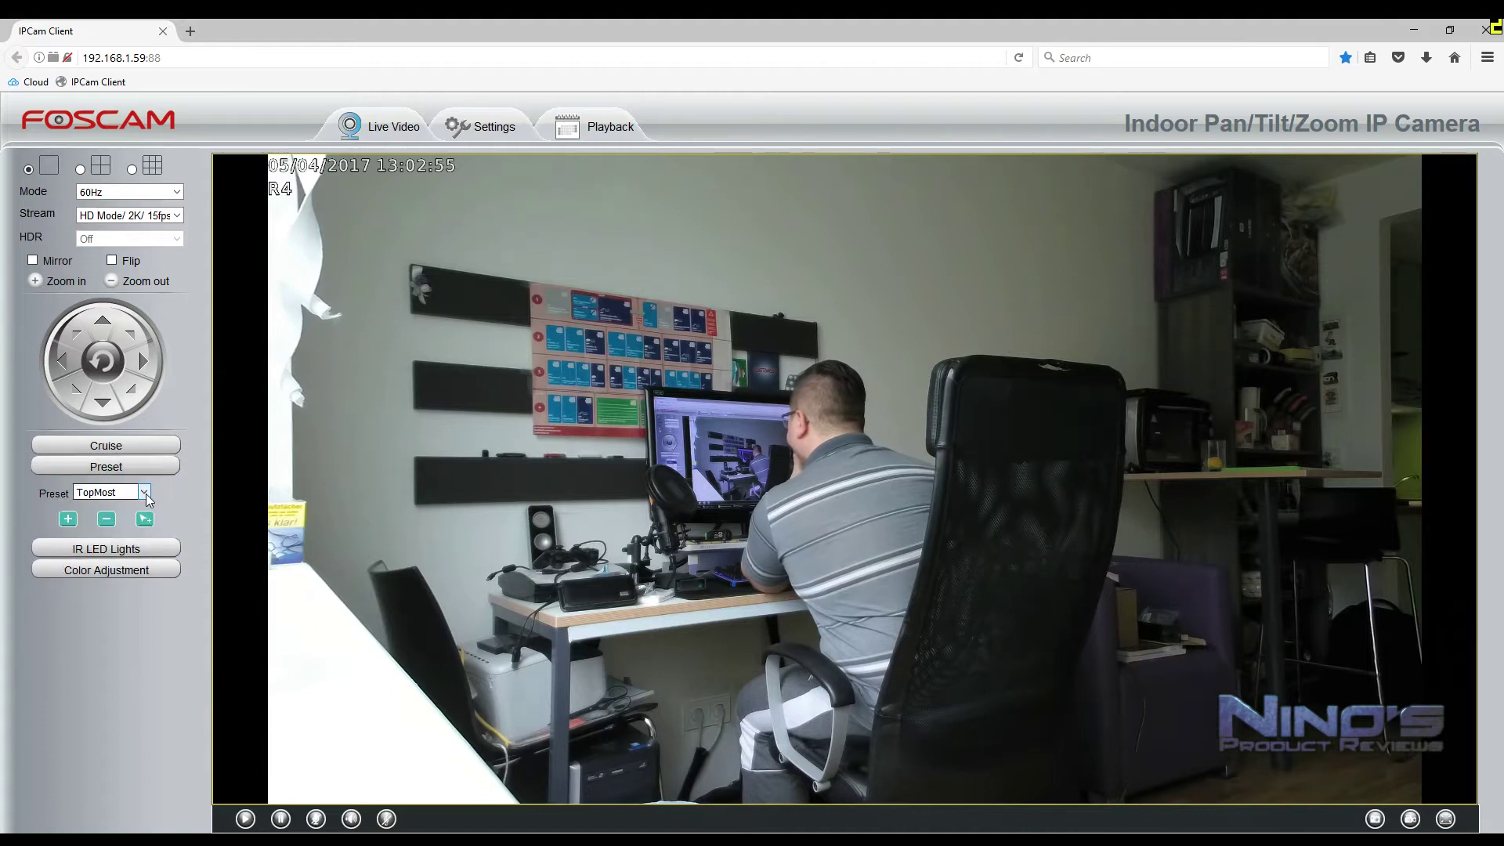
{"action": "left_click", "coordinate": [106, 548]}
{"action": "left_click", "coordinate": [110, 562]}
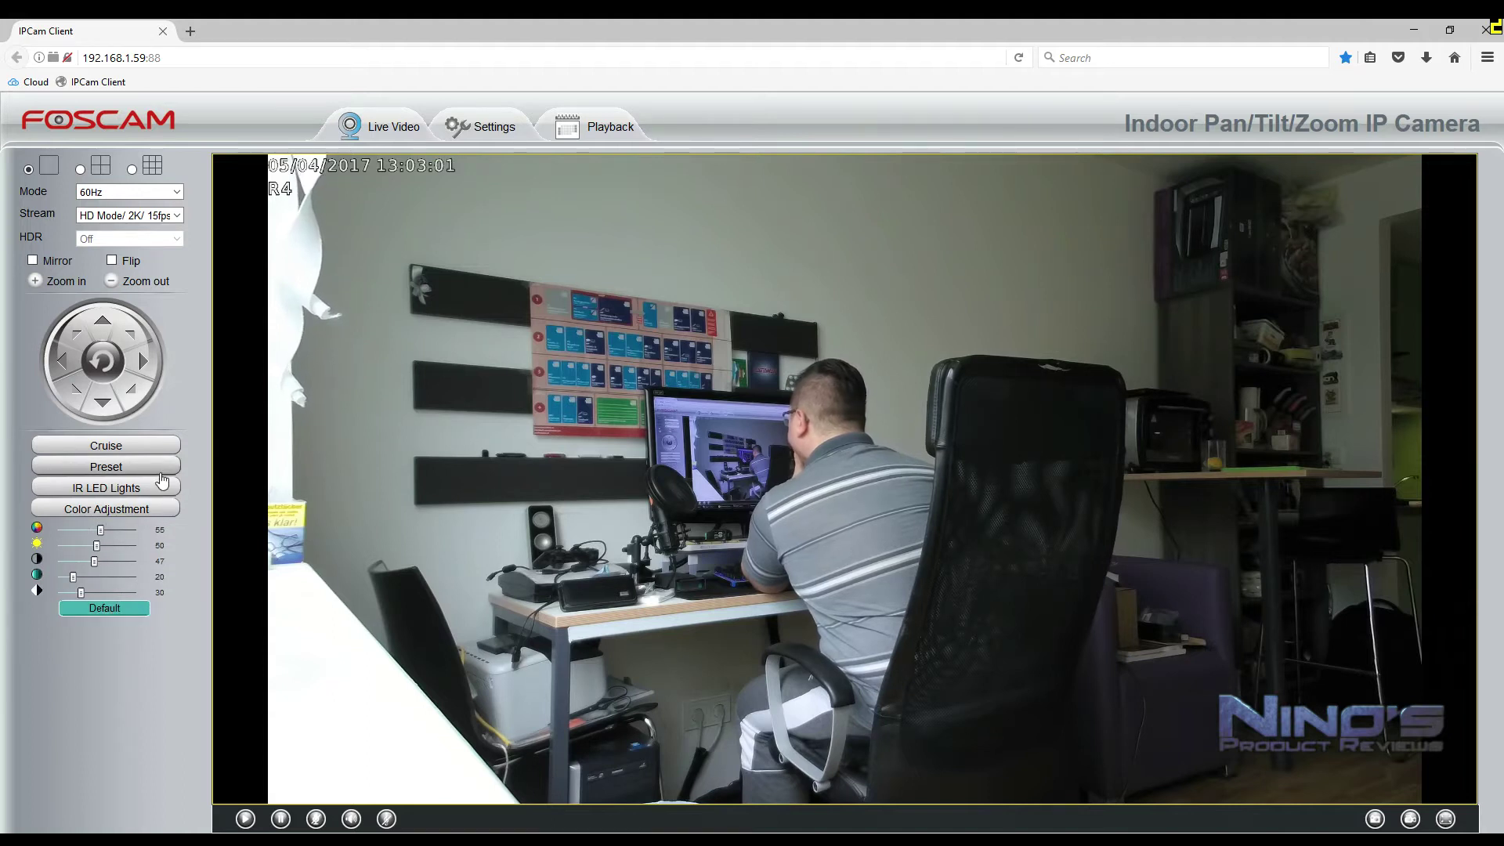
Review the camera's status and basic settings, including the Camera Name, Camera Time and Status Light pages.
{"action": "left_click", "coordinate": [481, 123]}
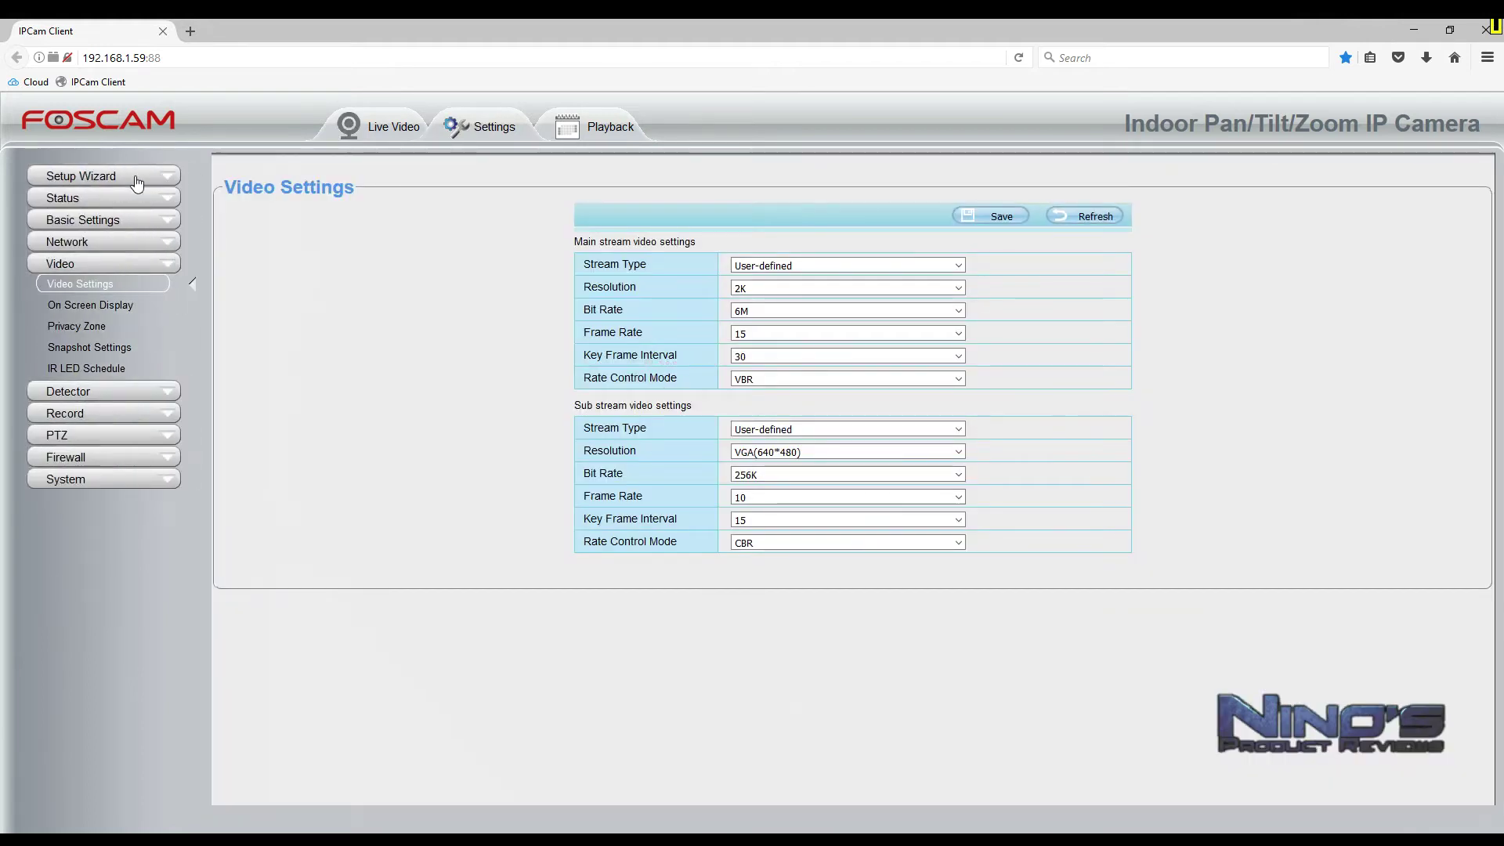
{"action": "left_click", "coordinate": [85, 200]}
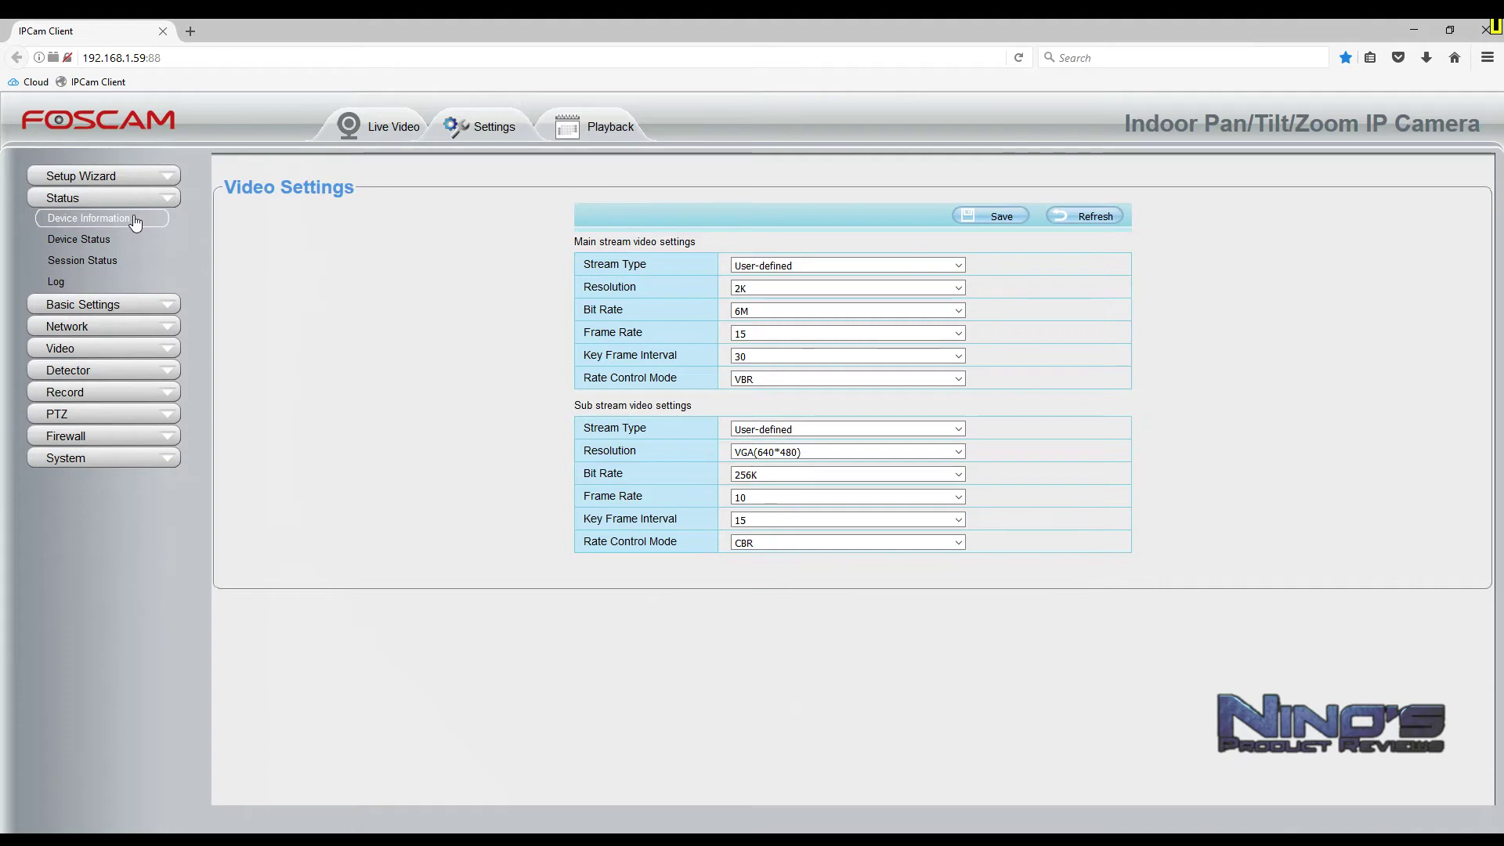
{"action": "left_click", "coordinate": [123, 177]}
{"action": "left_click", "coordinate": [88, 242]}
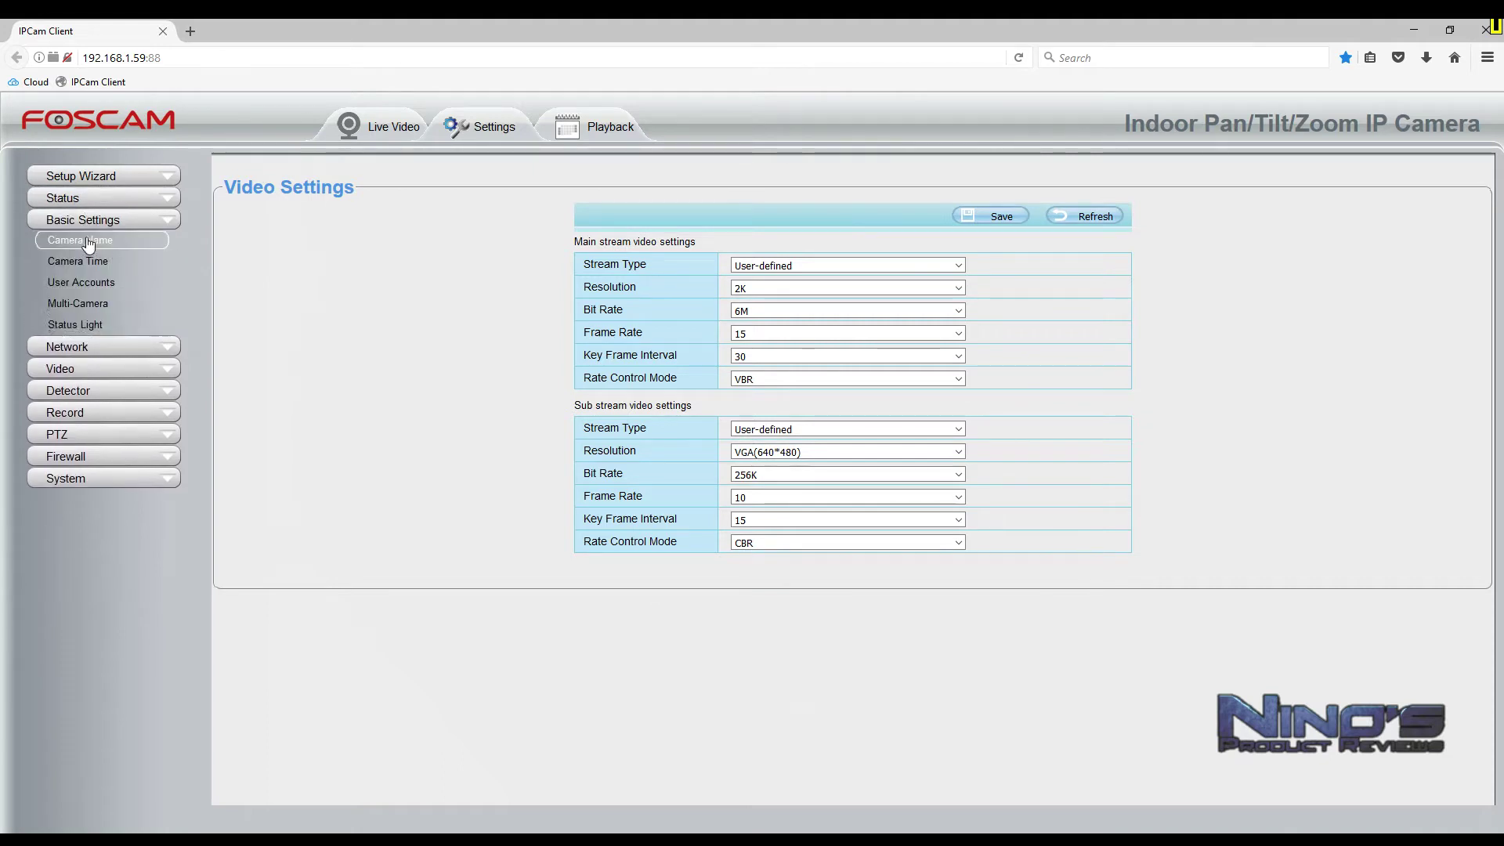
{"action": "left_click", "coordinate": [130, 245]}
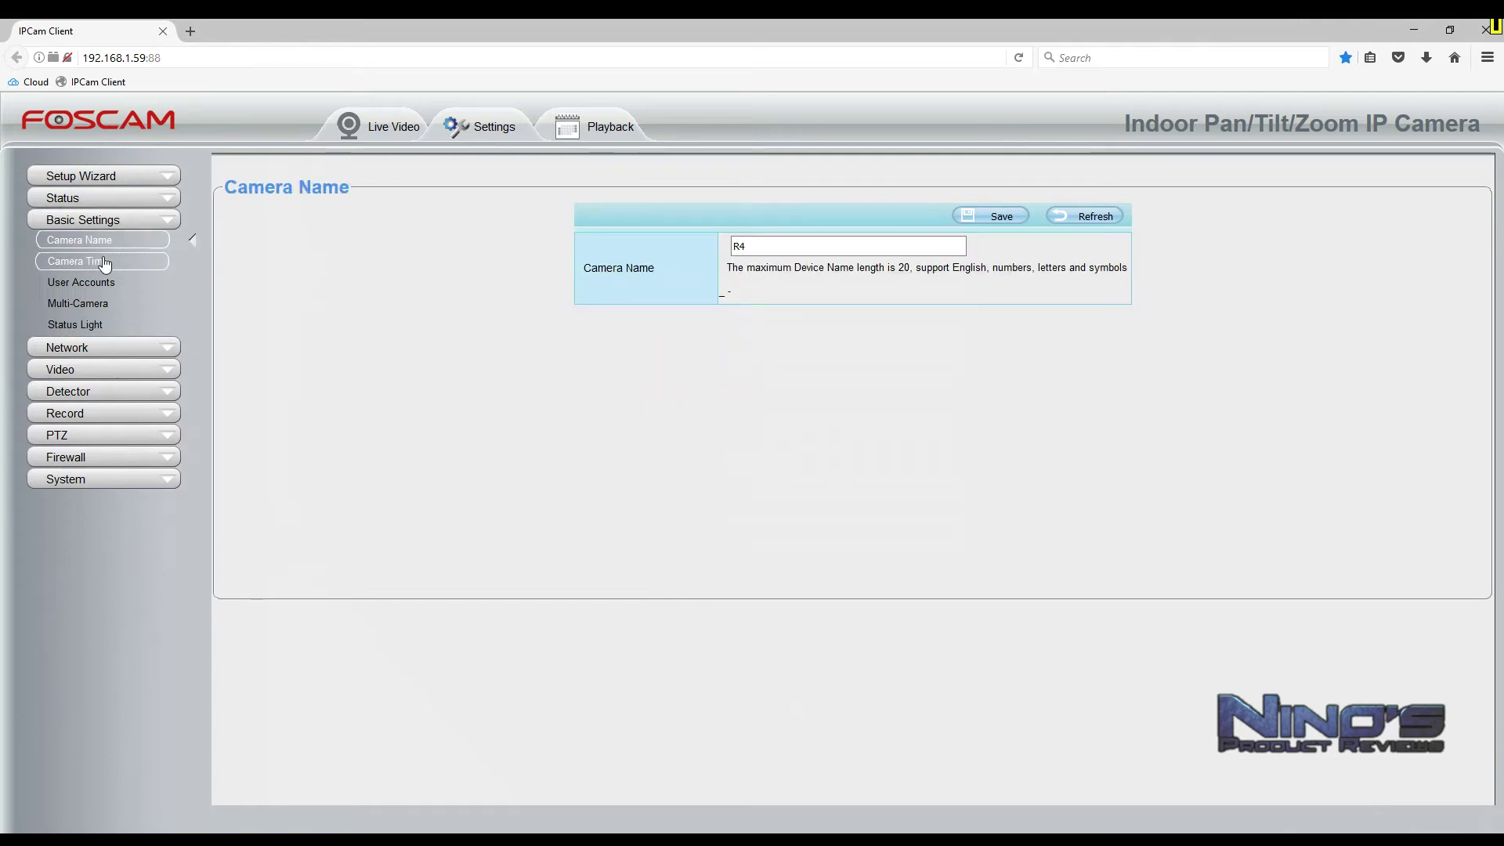
{"action": "left_click", "coordinate": [102, 260]}
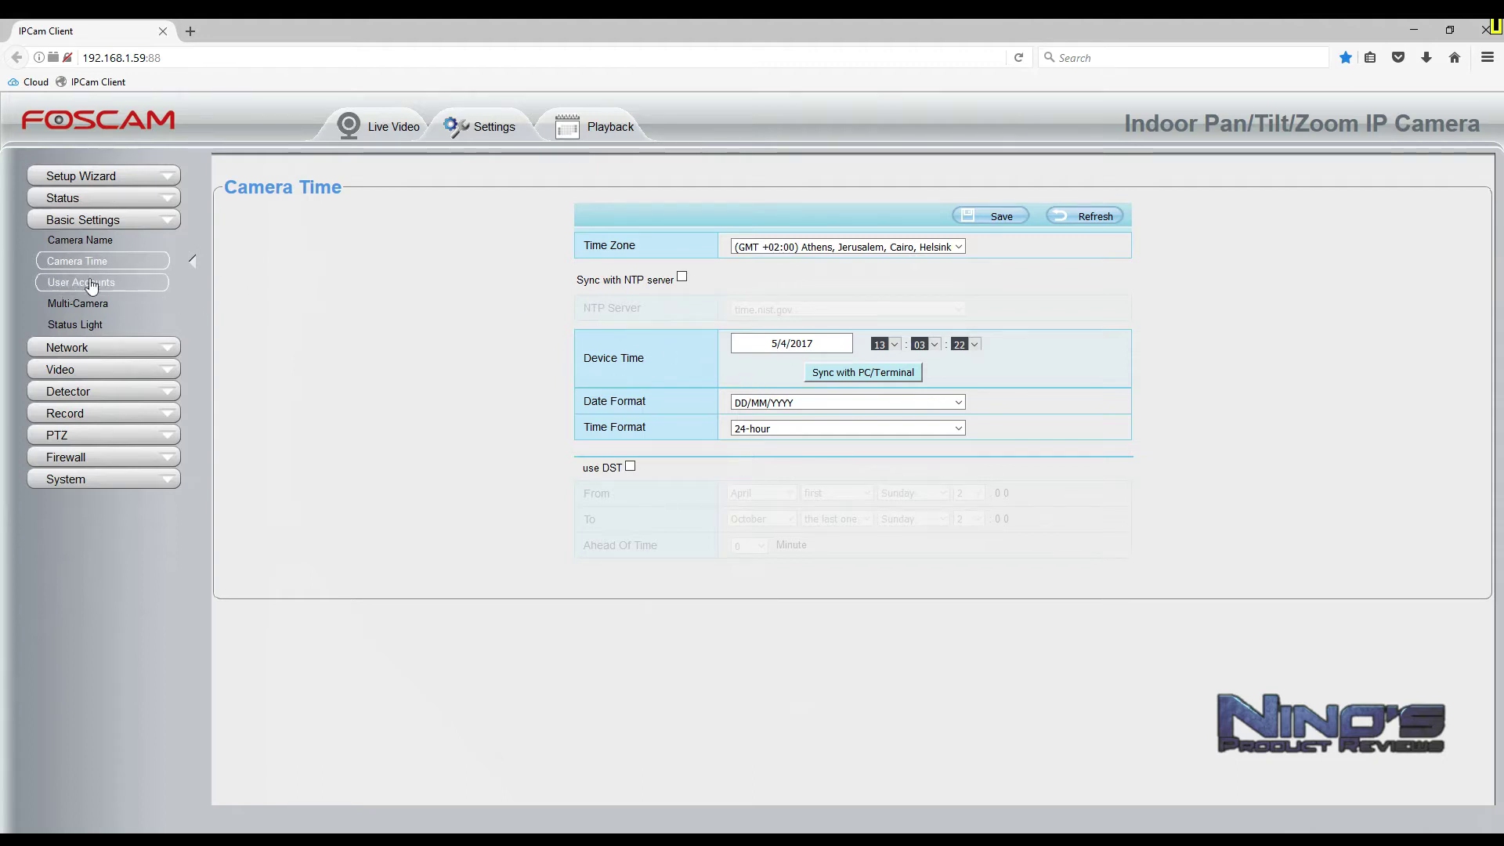
{"action": "left_click", "coordinate": [133, 325]}
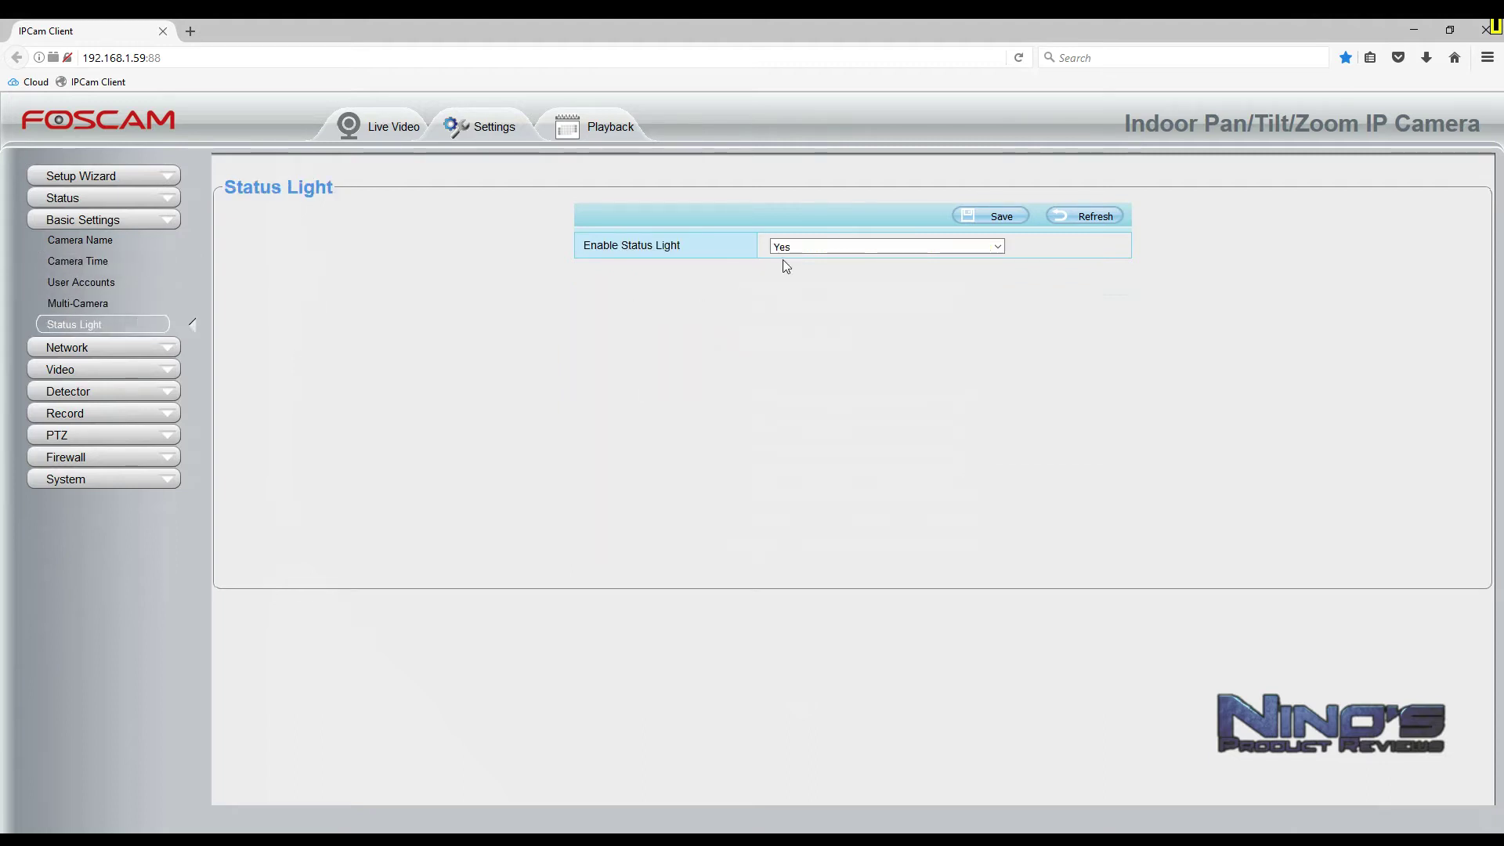
Review the network settings, including the Mail Settings, FTP Settings and DDNS pages.
{"action": "left_click", "coordinate": [122, 222]}
{"action": "left_click", "coordinate": [122, 222]}
{"action": "left_click", "coordinate": [112, 351]}
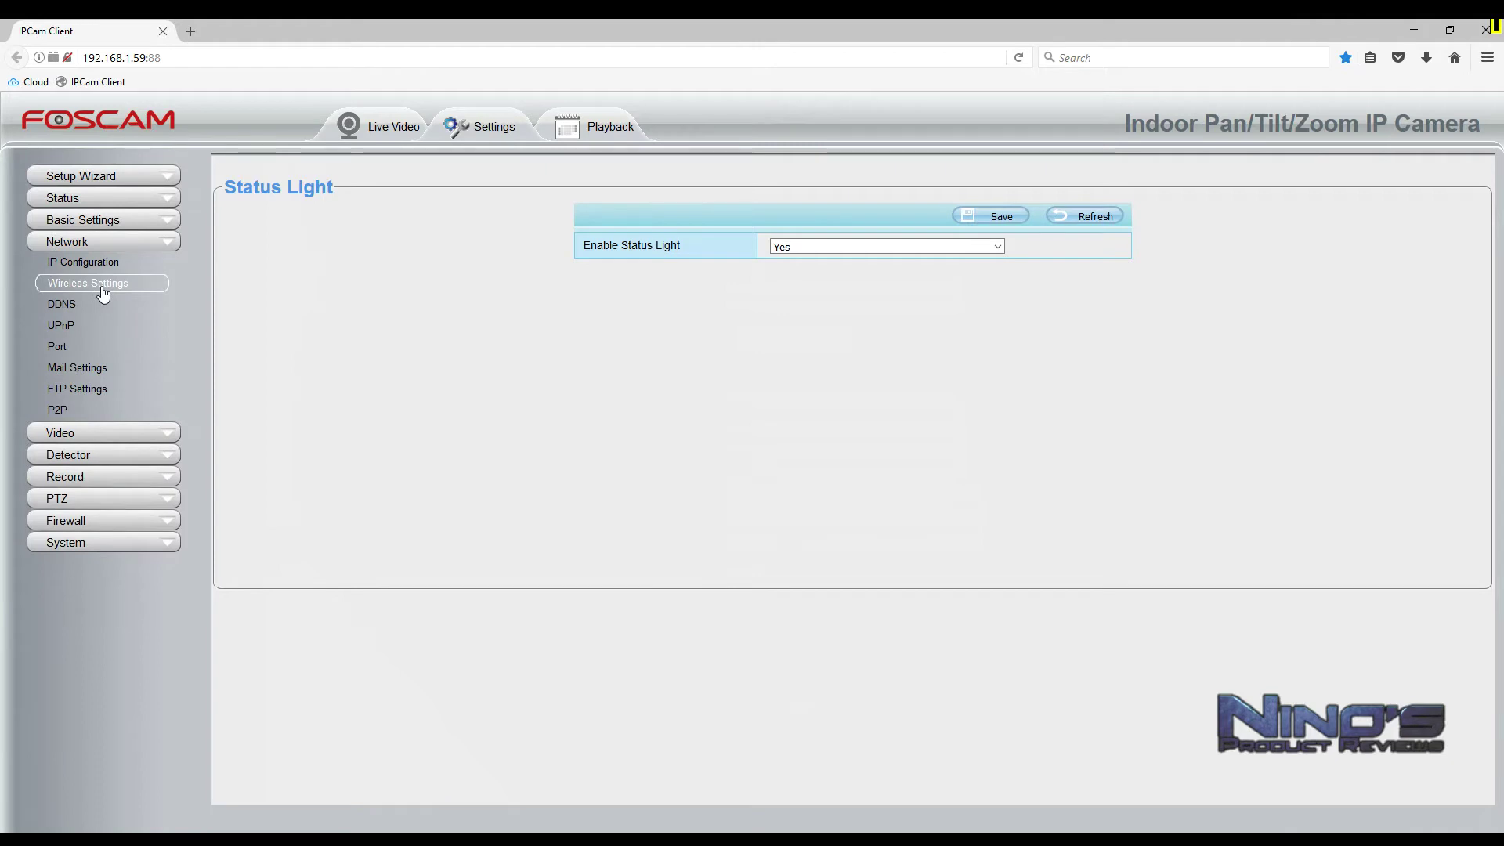
{"action": "left_click", "coordinate": [112, 366]}
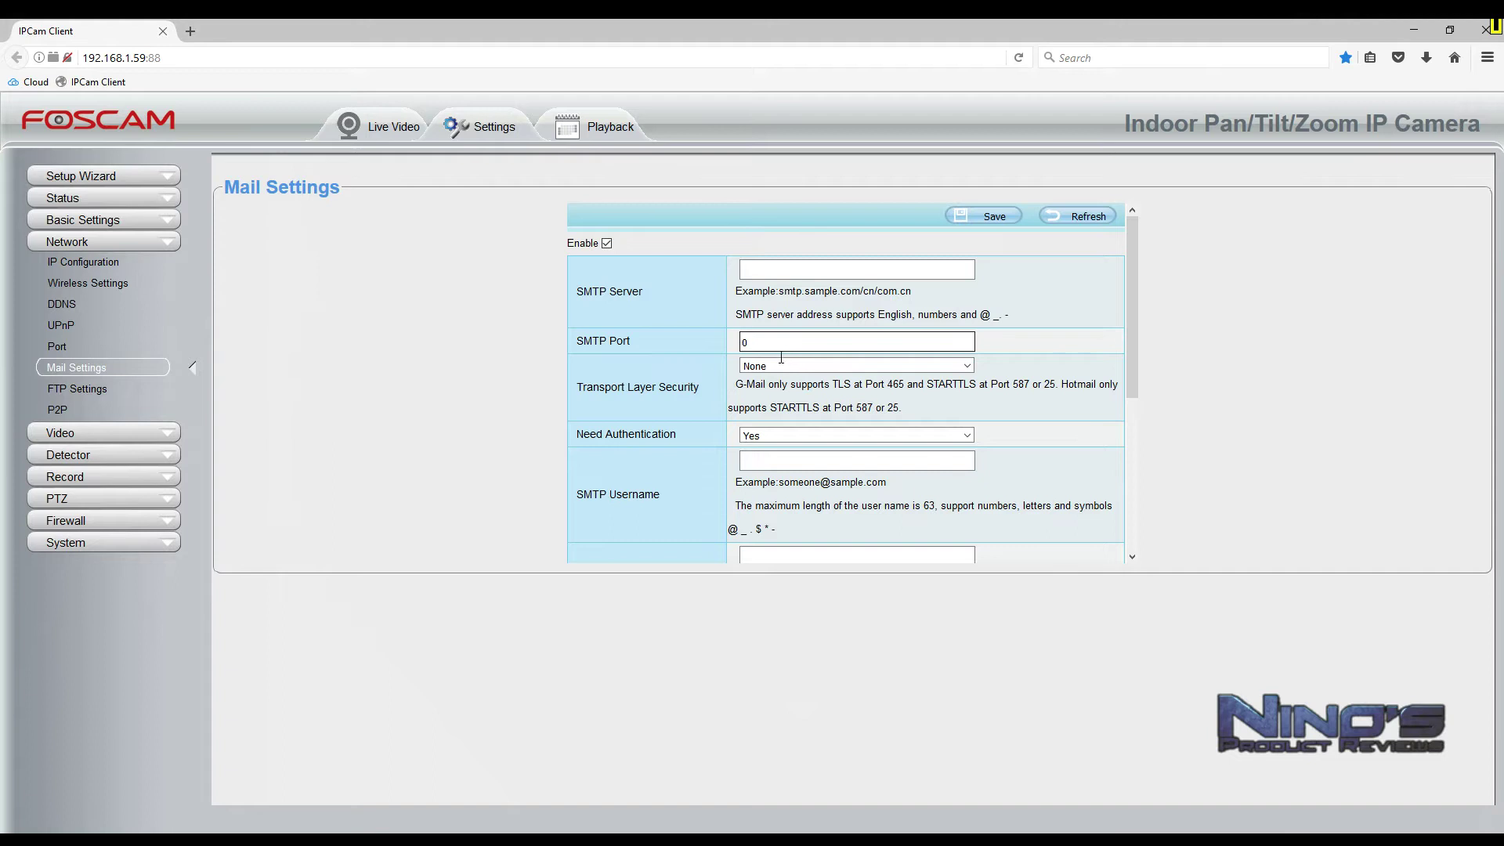
{"action": "left_click", "coordinate": [97, 388]}
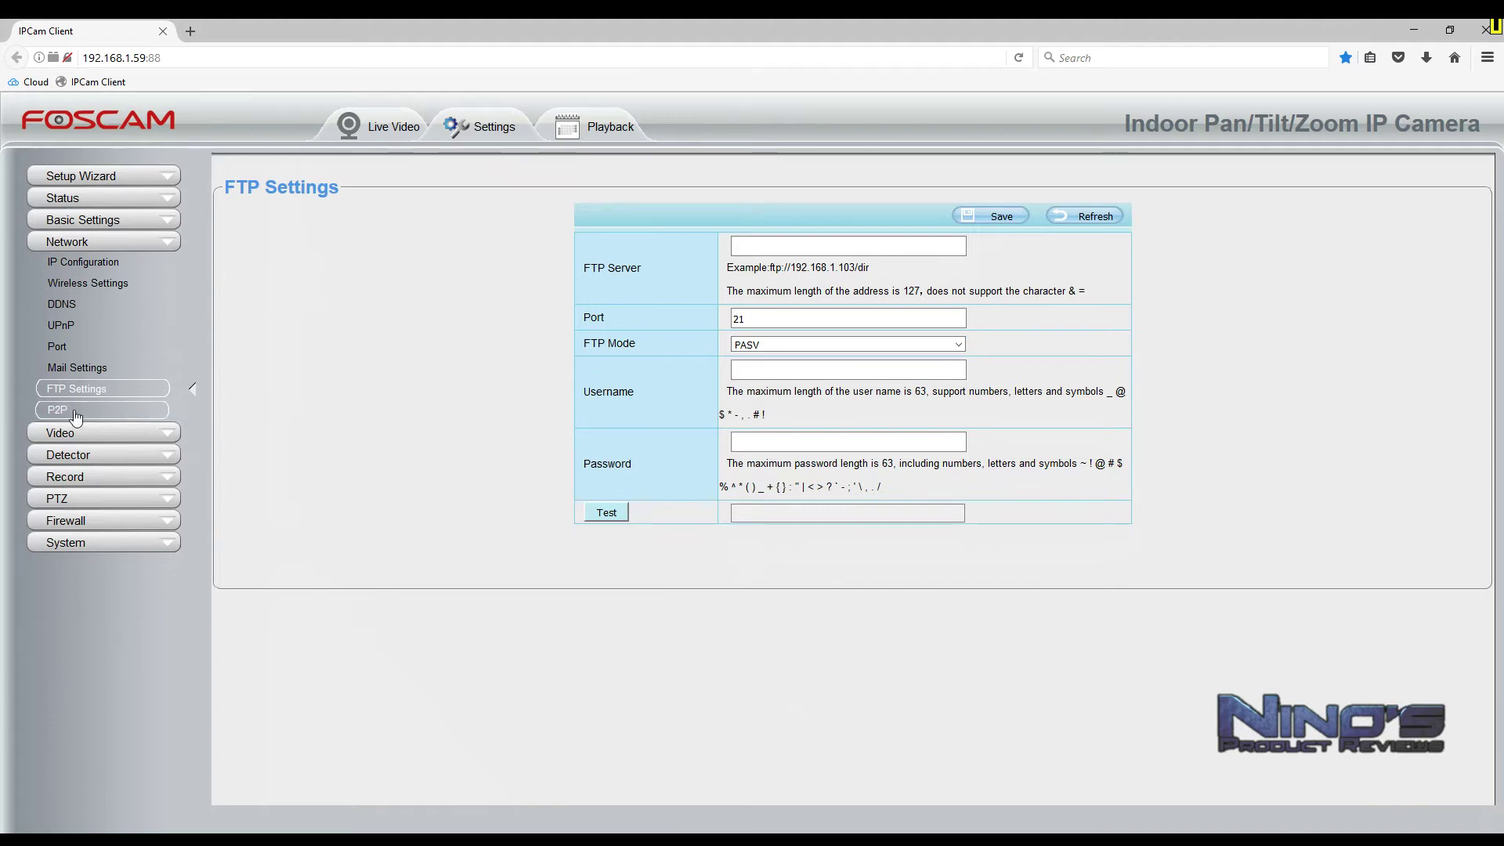
{"action": "left_click", "coordinate": [98, 302]}
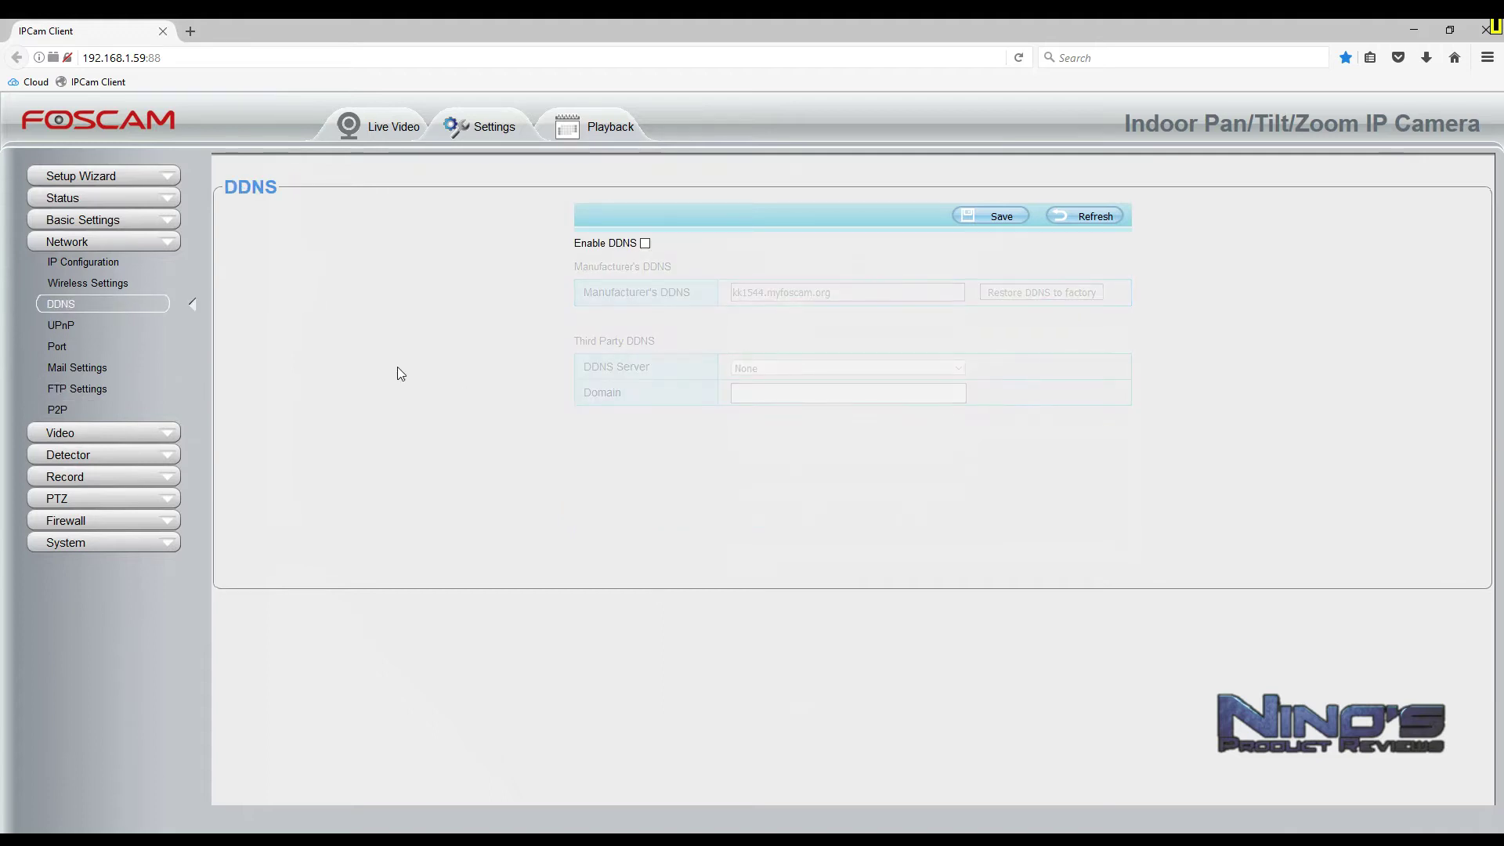
Examine the main and sub stream video settings and the on-screen display options.
{"action": "left_click", "coordinate": [127, 433]}
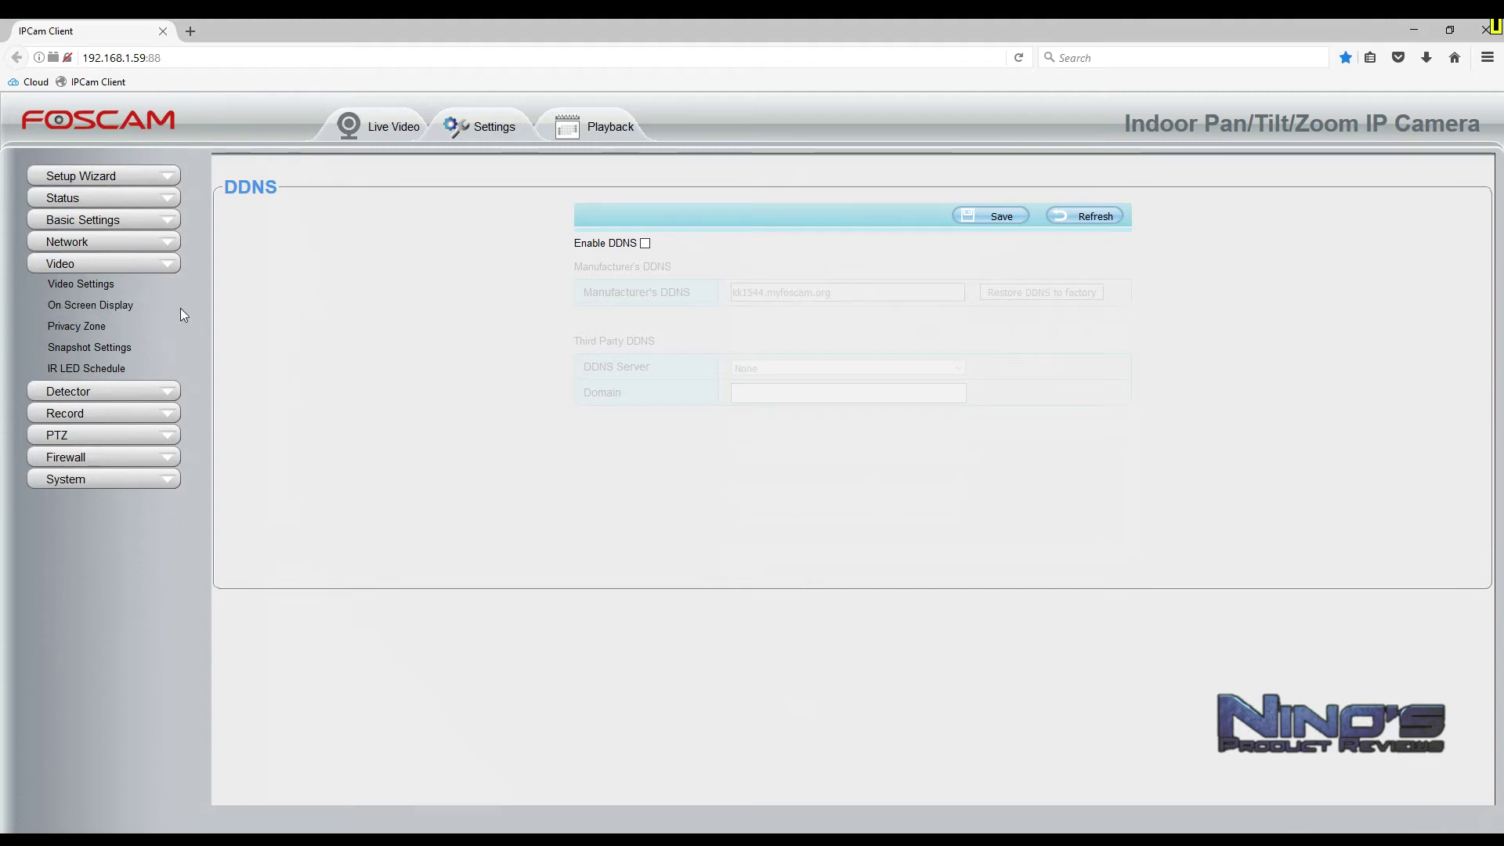
{"action": "left_click", "coordinate": [113, 286]}
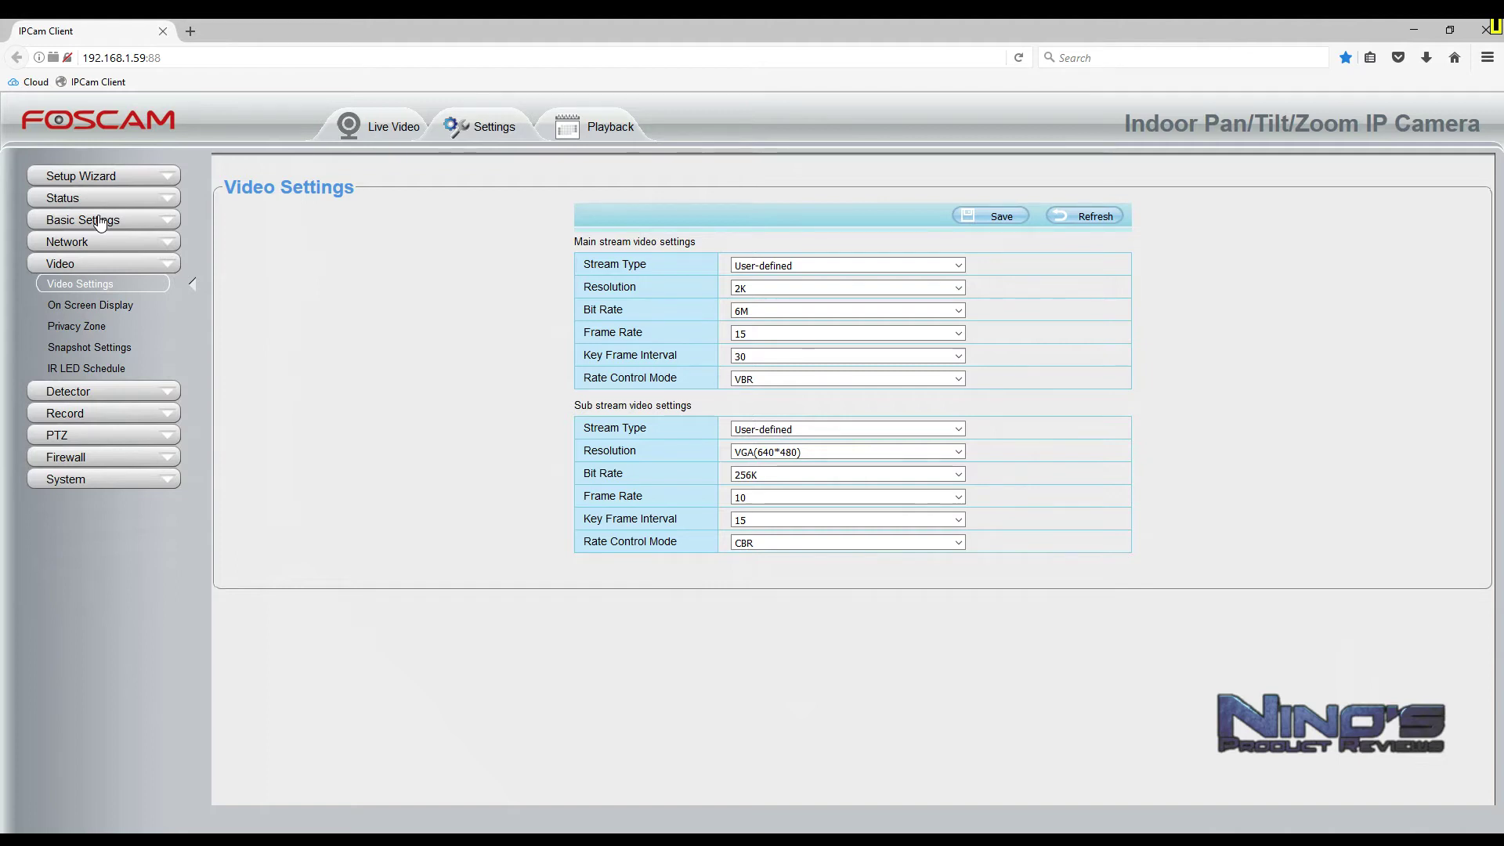
{"action": "left_click", "coordinate": [127, 306]}
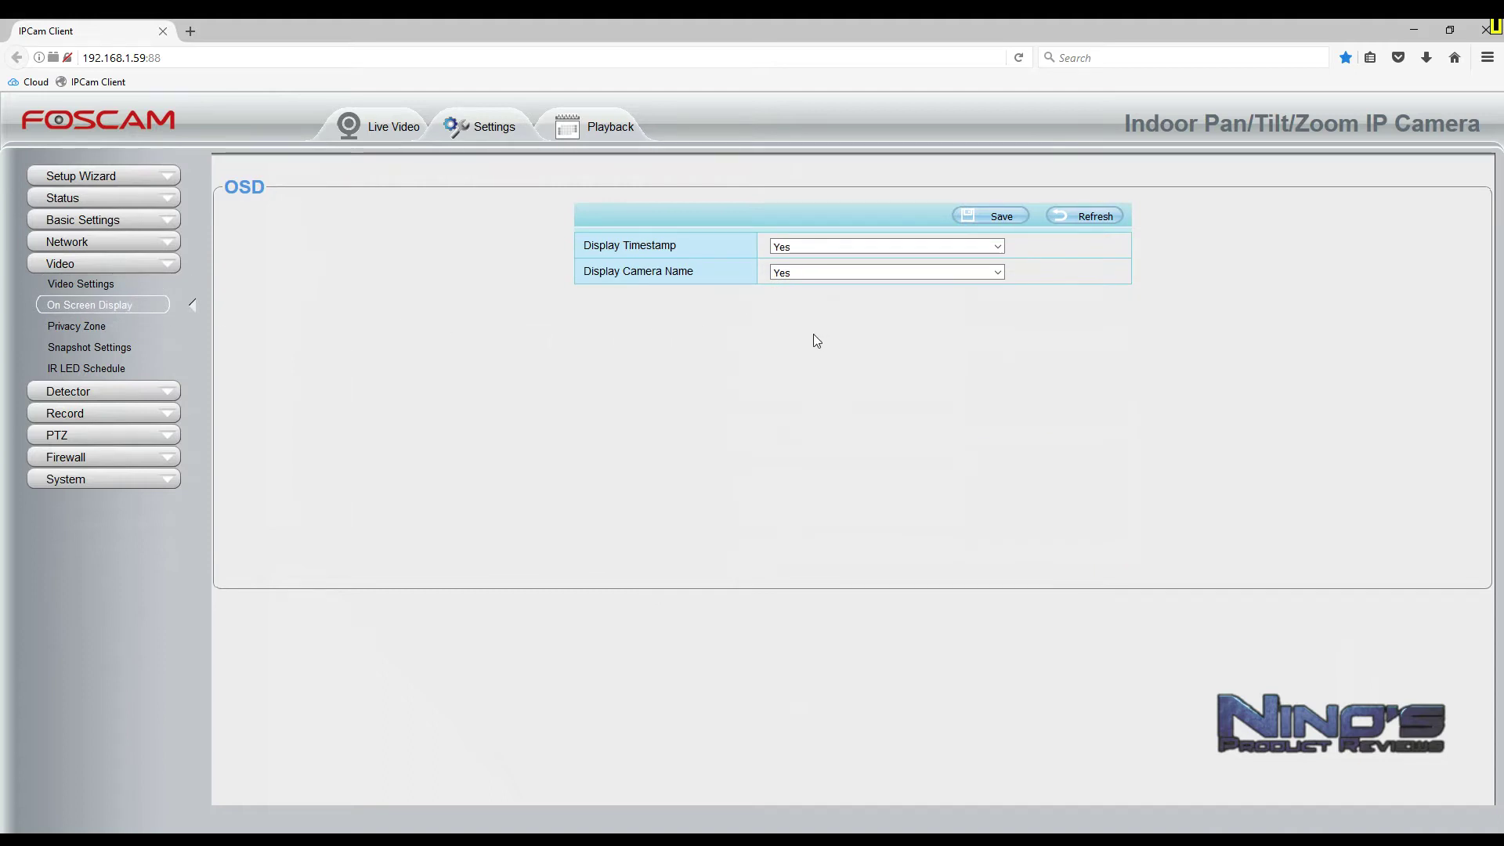
Set Allow Privacy Zone to Yes and save the setting.
{"action": "left_click", "coordinate": [134, 329]}
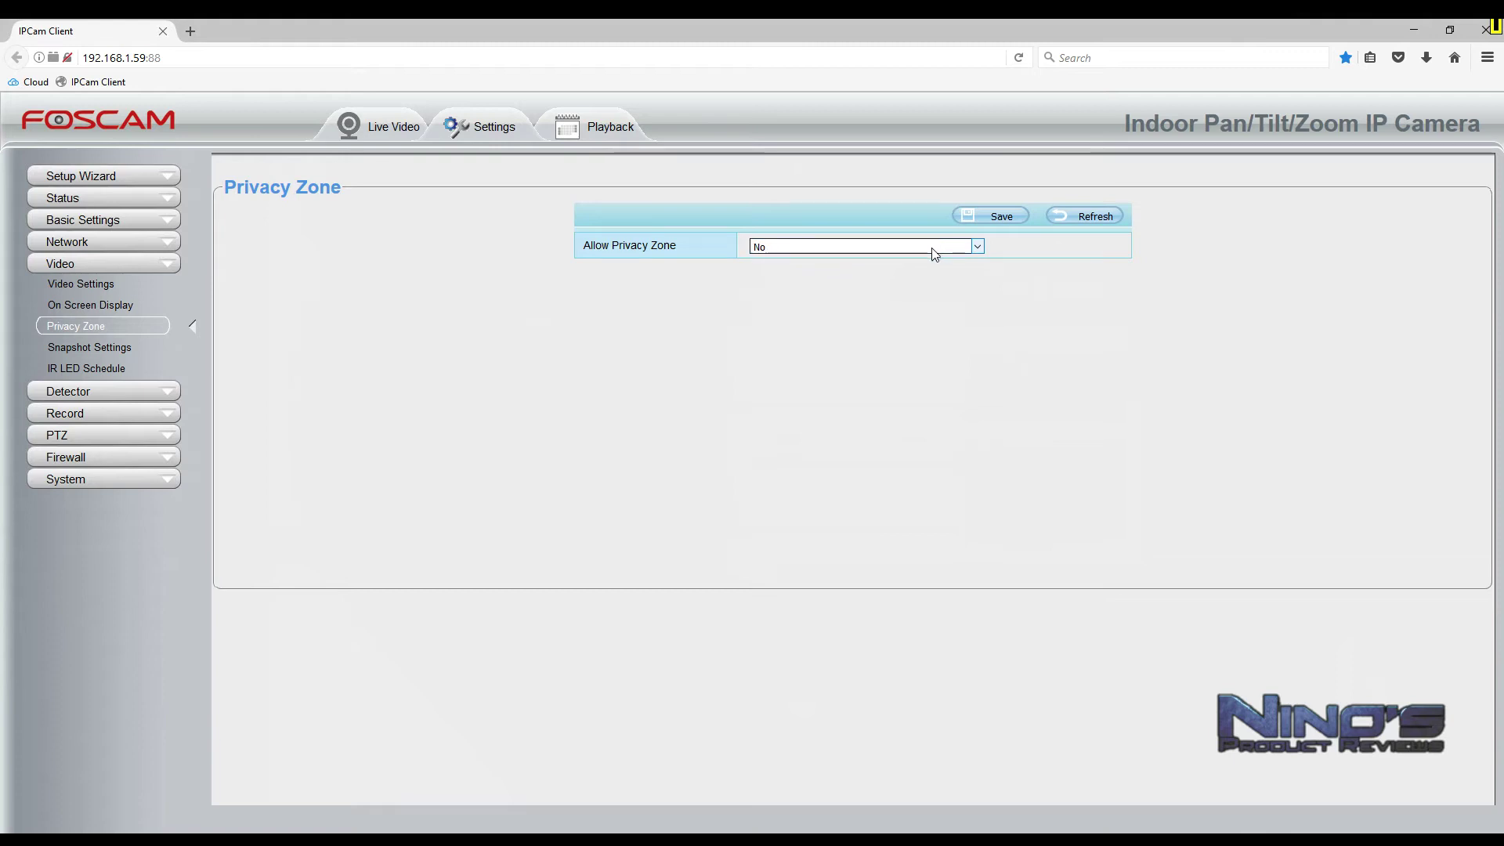
{"action": "left_click", "coordinate": [905, 269]}
{"action": "left_click", "coordinate": [993, 219]}
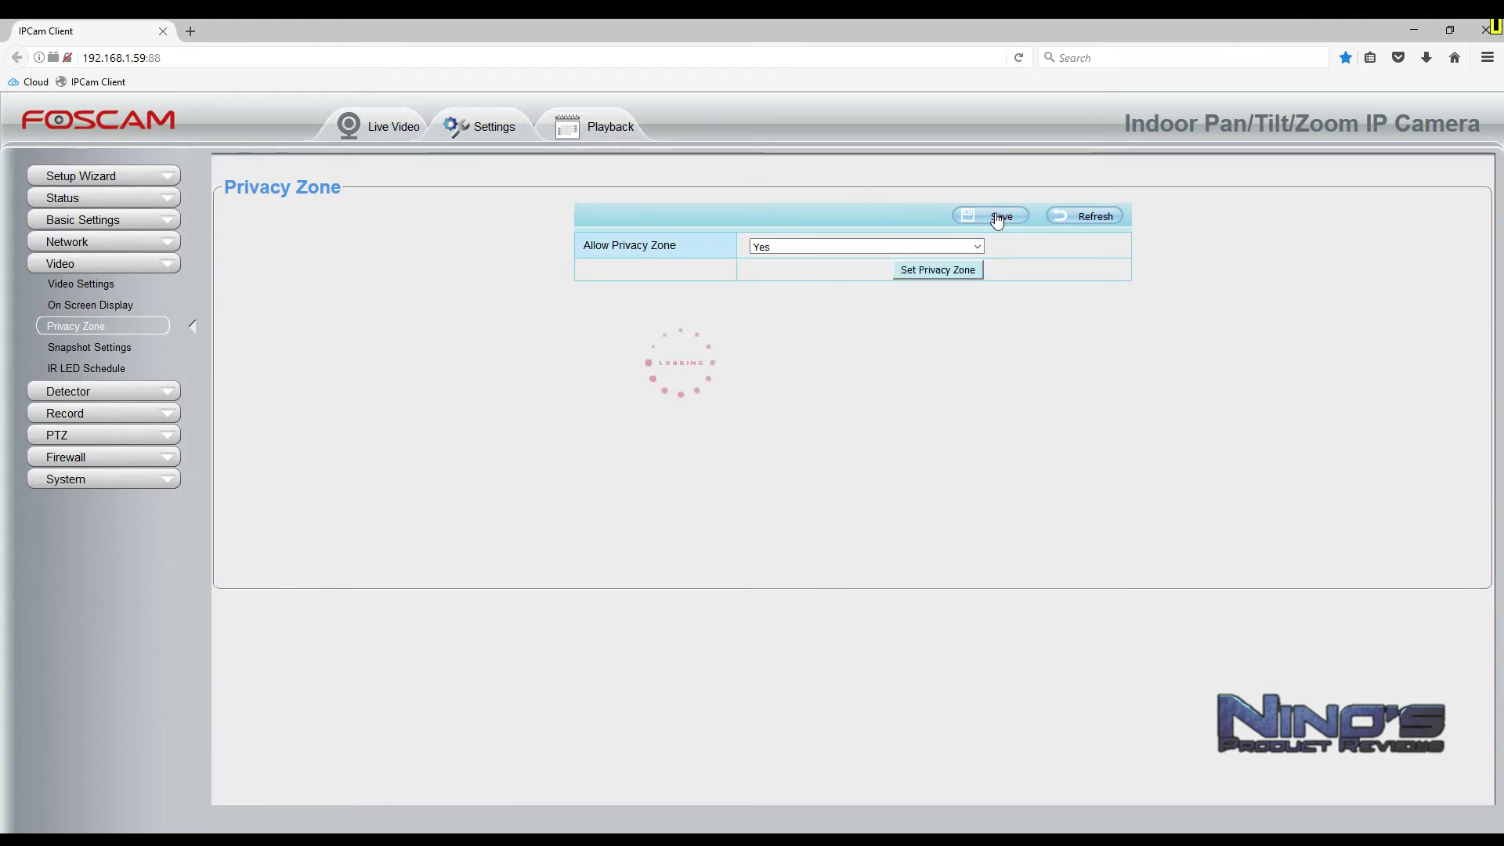
Try to mask the seated person and chair with a rectangular privacy zone, and check the live video.
{"action": "left_click", "coordinate": [941, 275]}
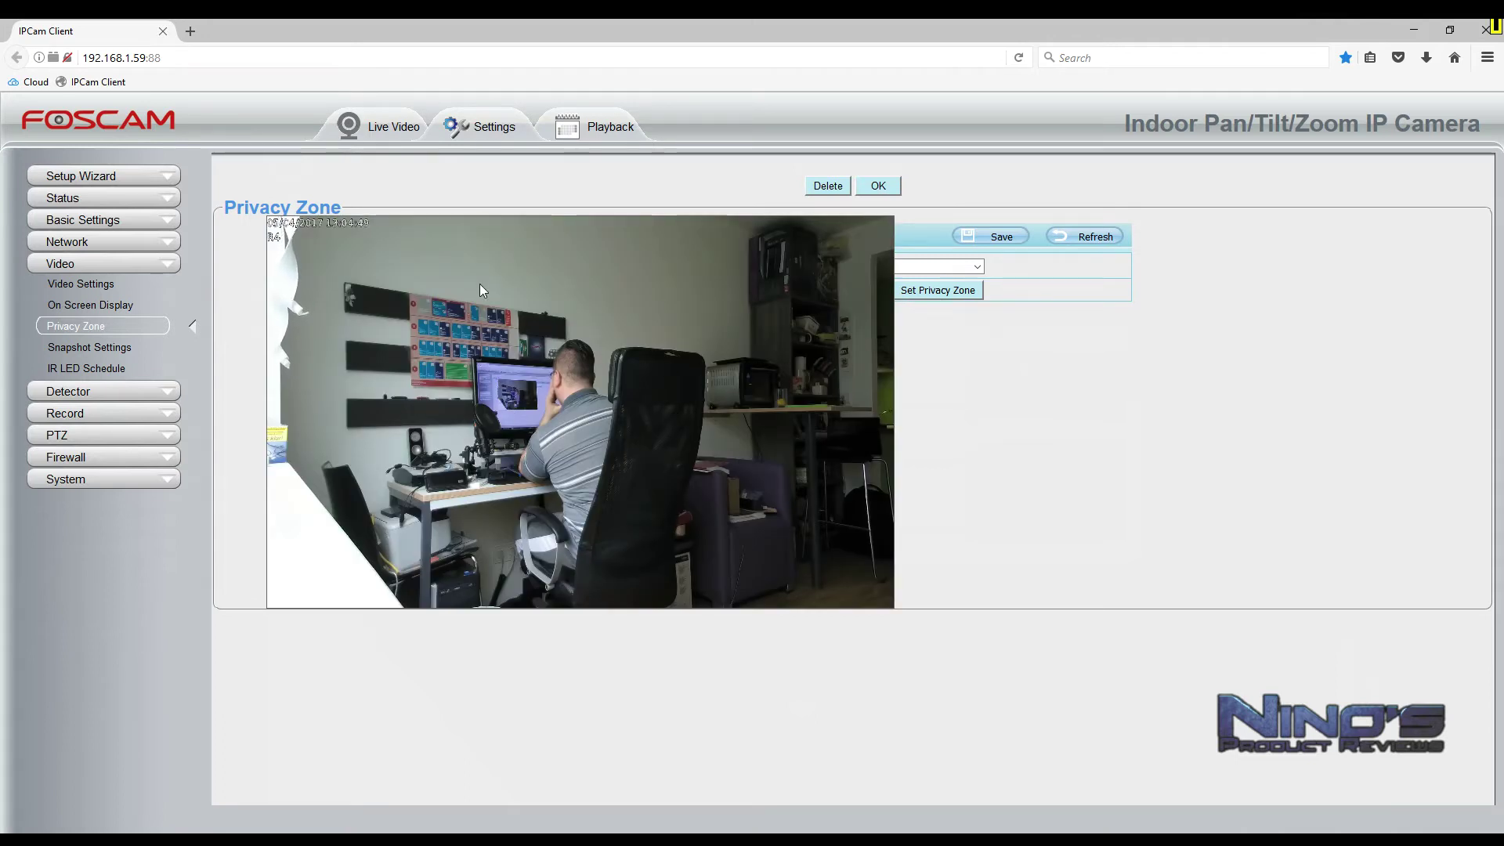
{"action": "left_click_drag", "start_coordinate": [462, 314], "coordinate": [521, 389]}
{"action": "left_click_drag", "start_coordinate": [592, 468], "coordinate": [709, 601]}
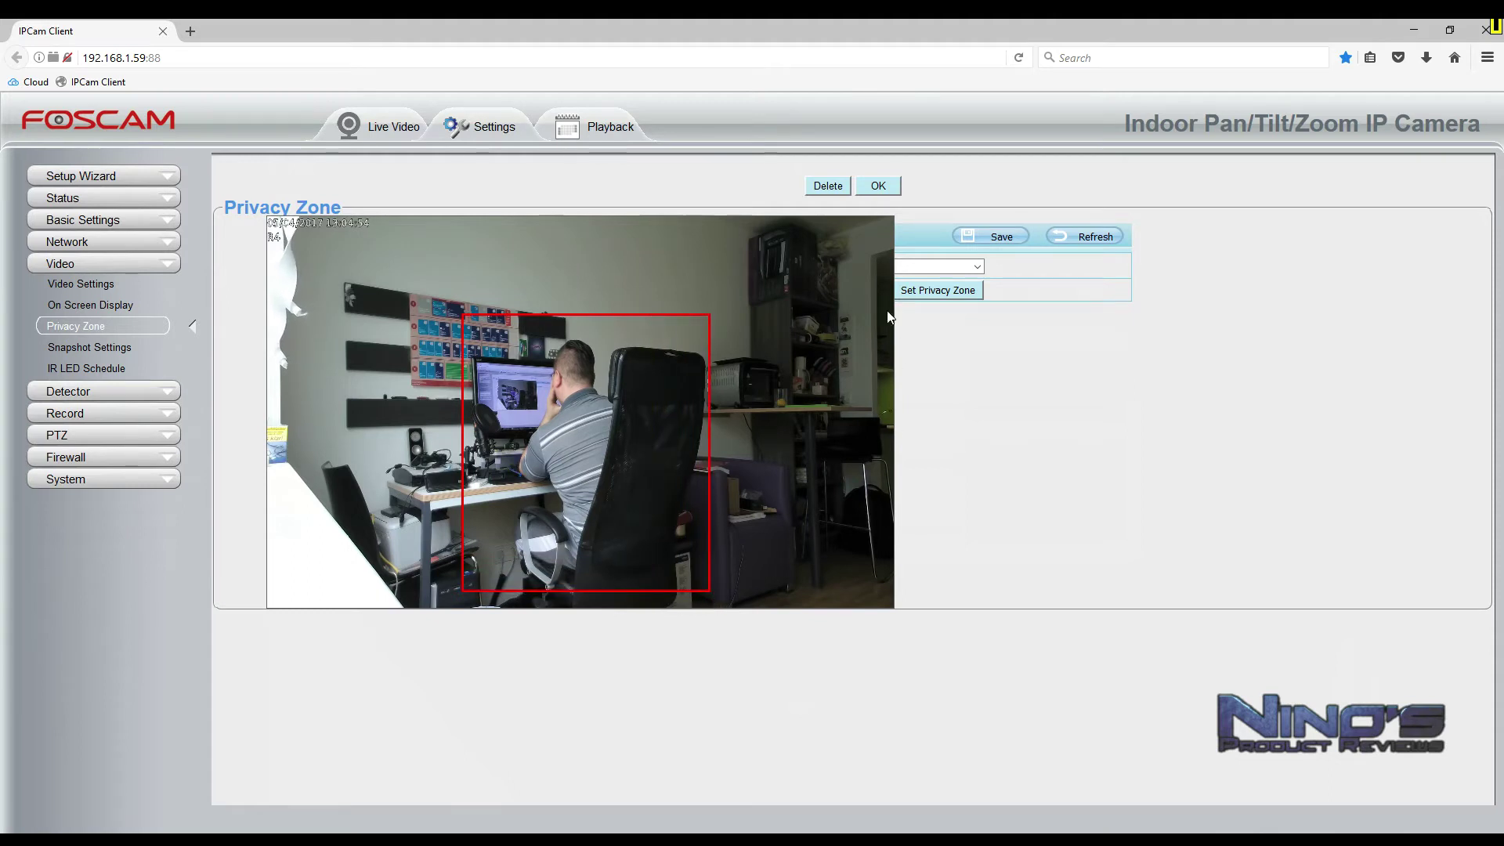
{"action": "left_click", "coordinate": [878, 186]}
{"action": "left_click", "coordinate": [380, 126]}
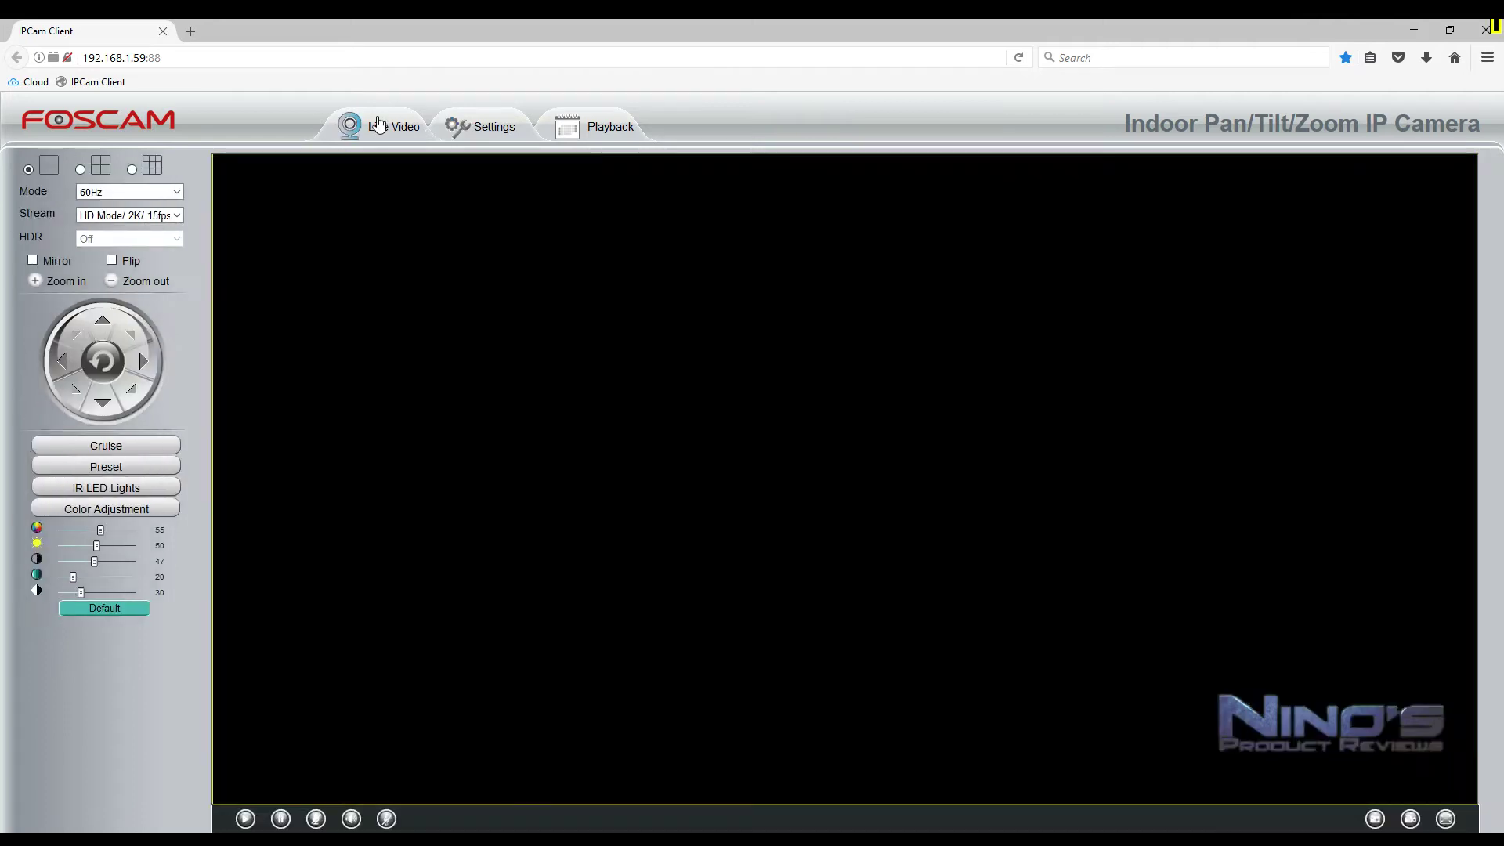
Draw a privacy zone over the seated person and chair down to the image's lower edge, accept it and save.
{"action": "left_click", "coordinate": [492, 125]}
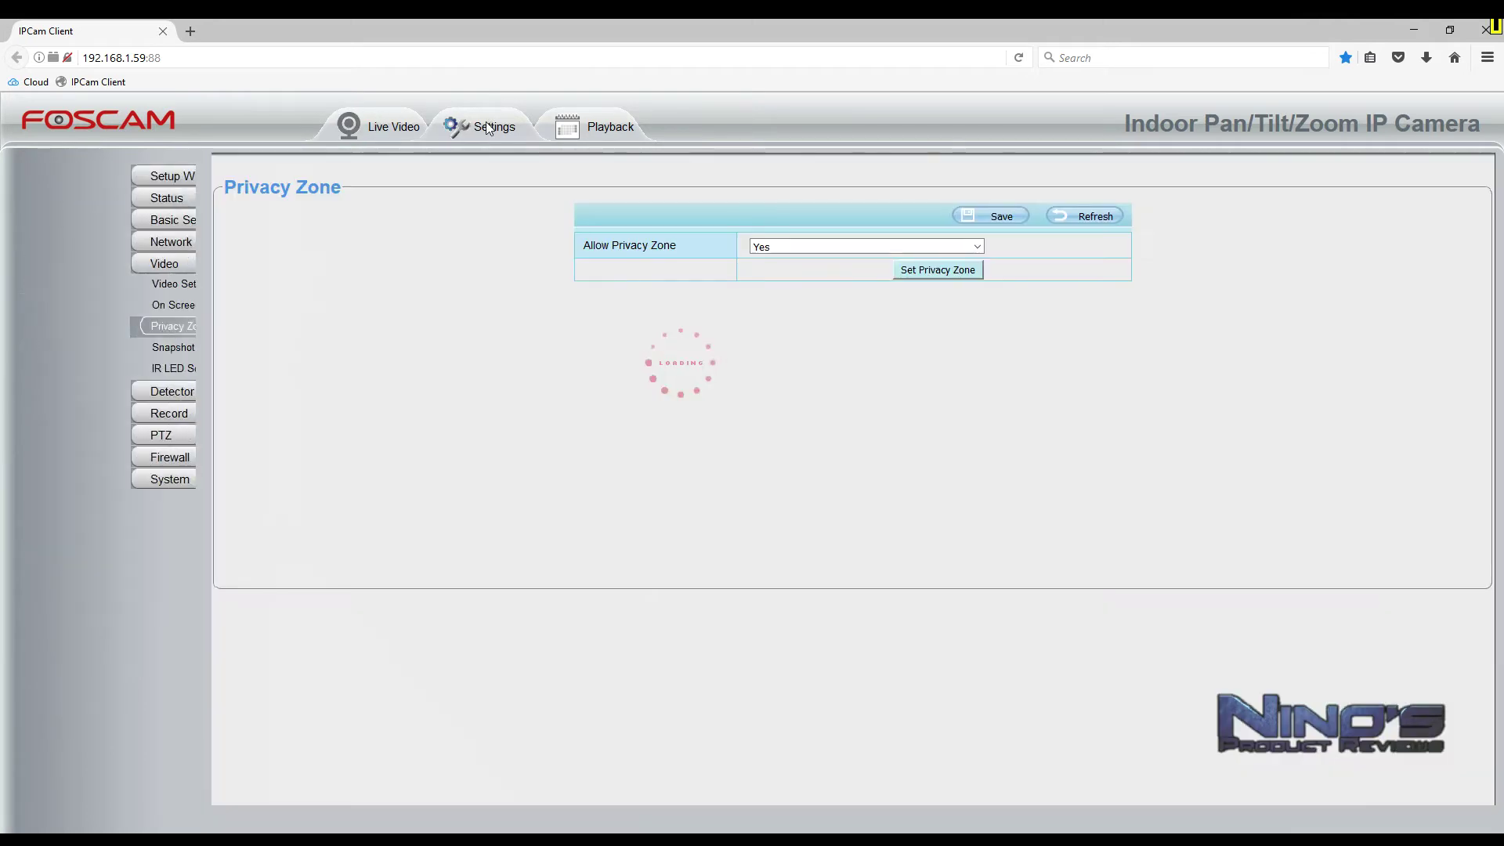
{"action": "left_click", "coordinate": [945, 273]}
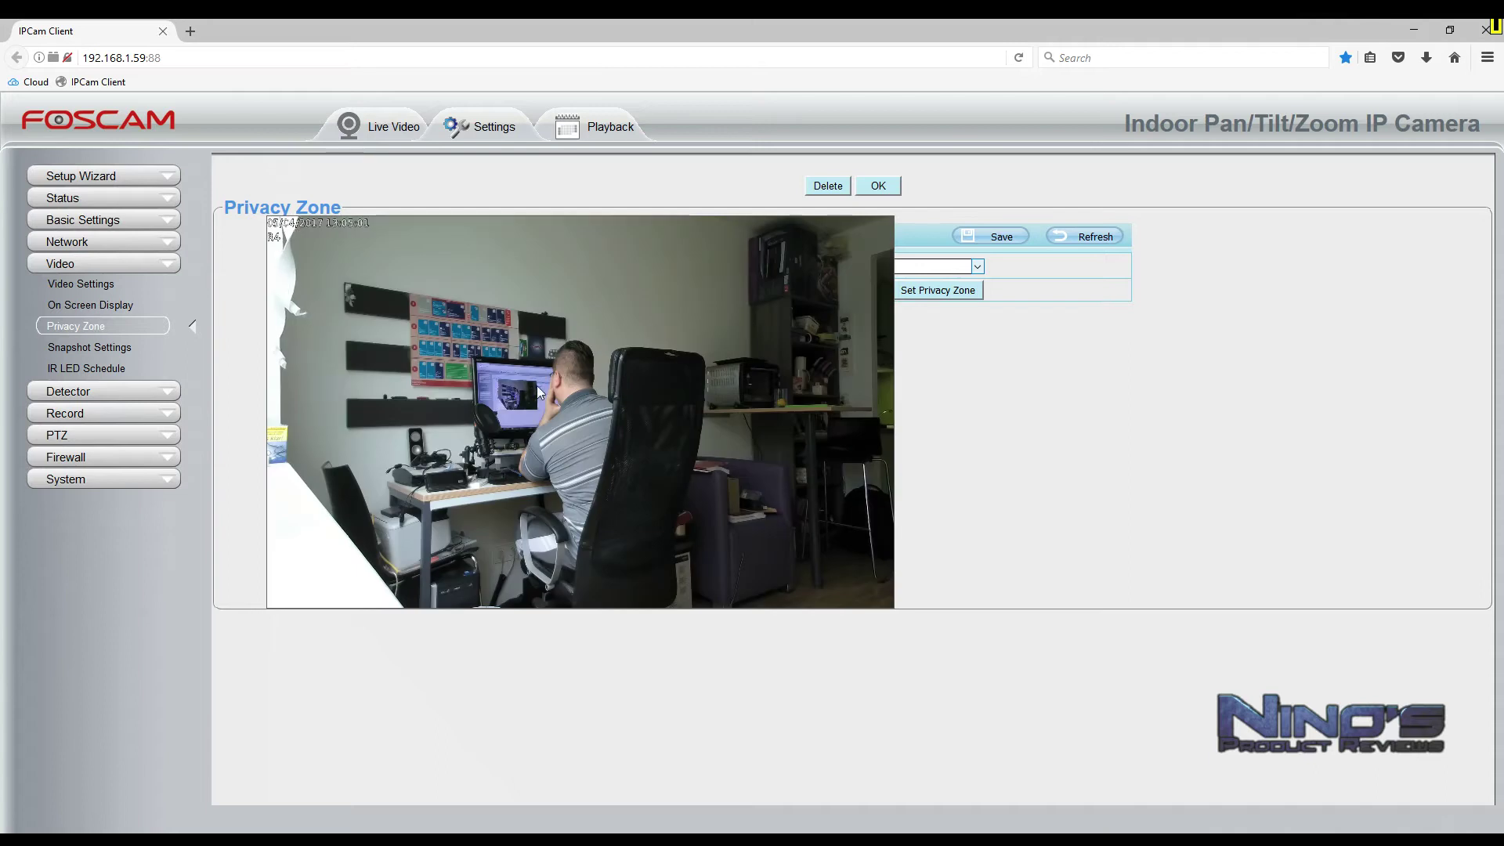
{"action": "left_click_drag", "start_coordinate": [446, 298], "coordinate": [719, 618]}
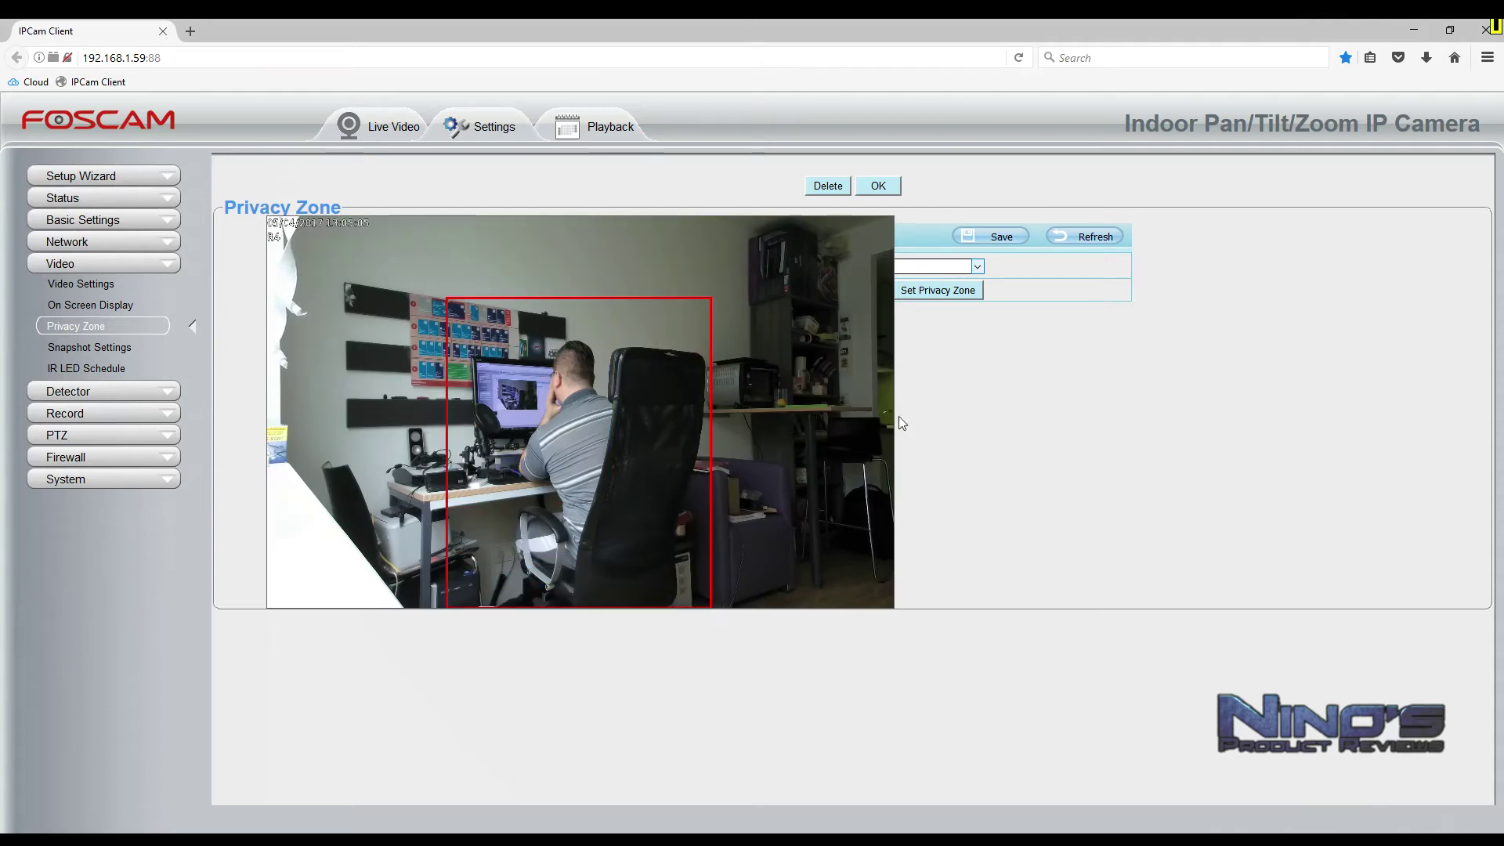
{"action": "left_click", "coordinate": [884, 183]}
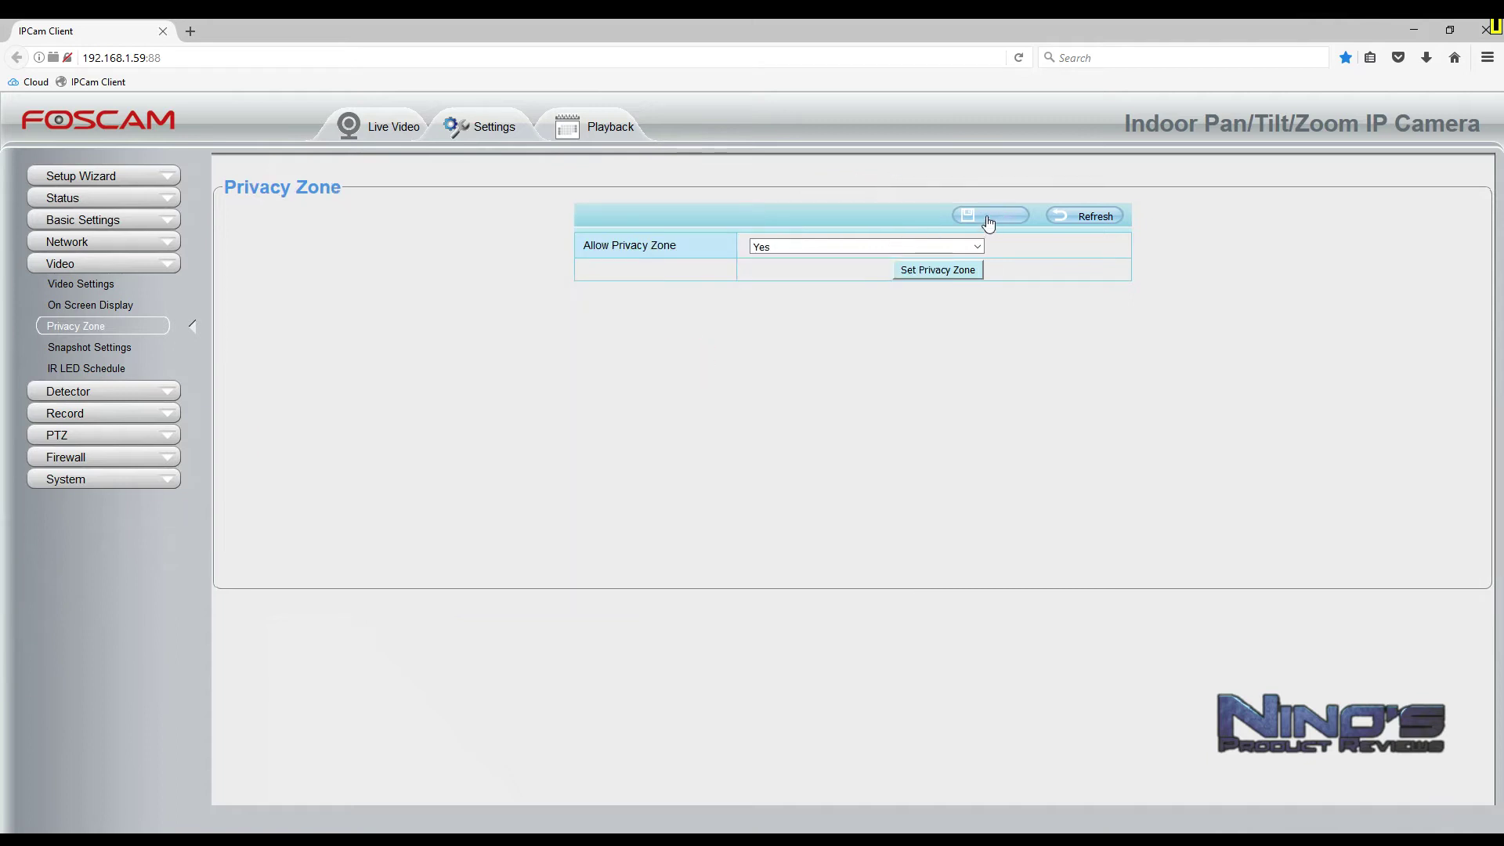
Check the privacy mask in the live video while tilting the camera up, down and up again.
{"action": "left_click", "coordinate": [379, 130]}
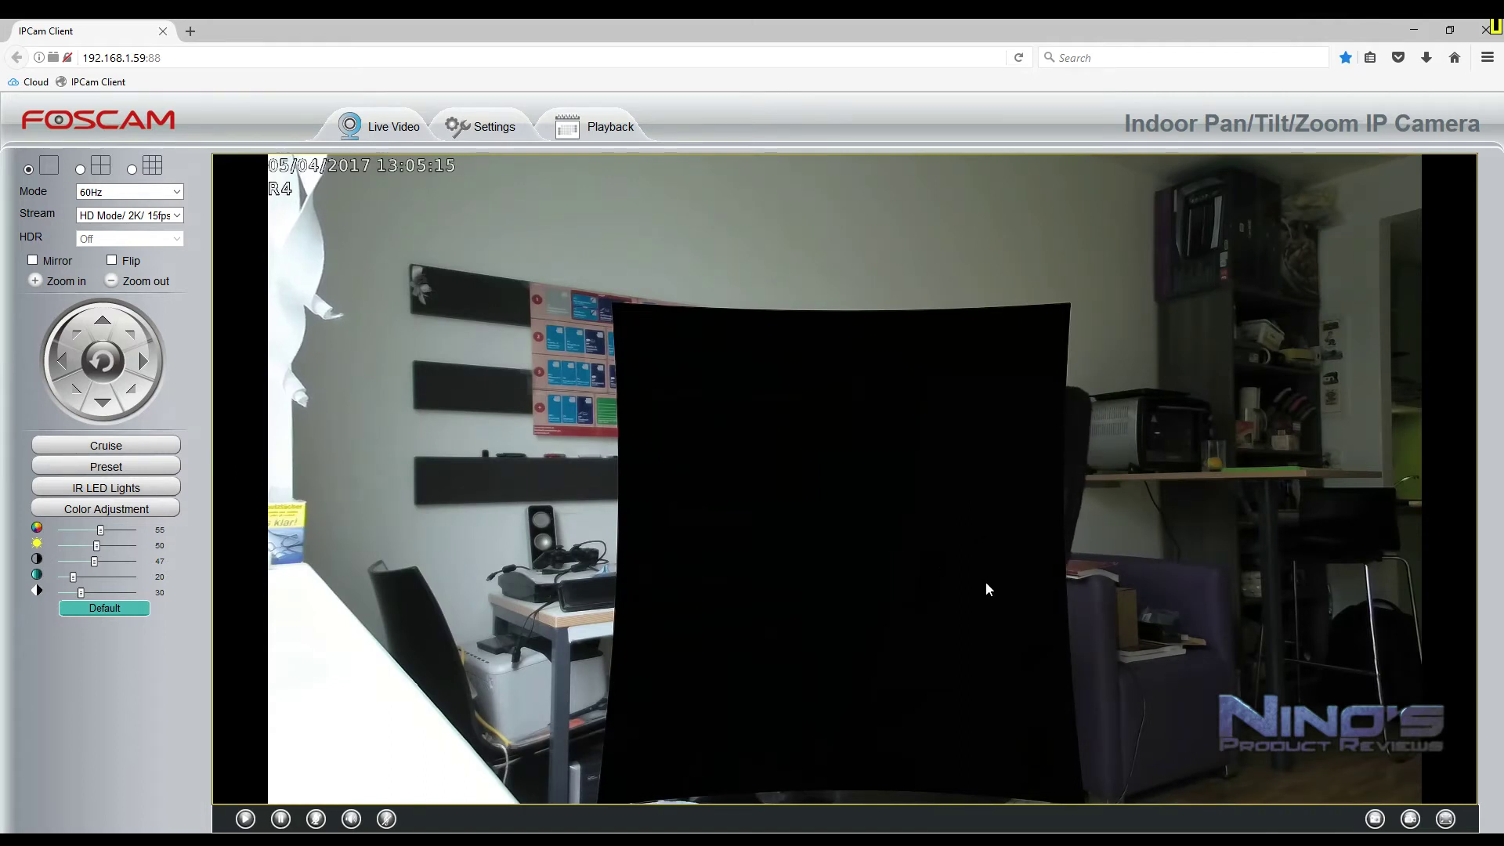
{"action": "left_click", "coordinate": [104, 323]}
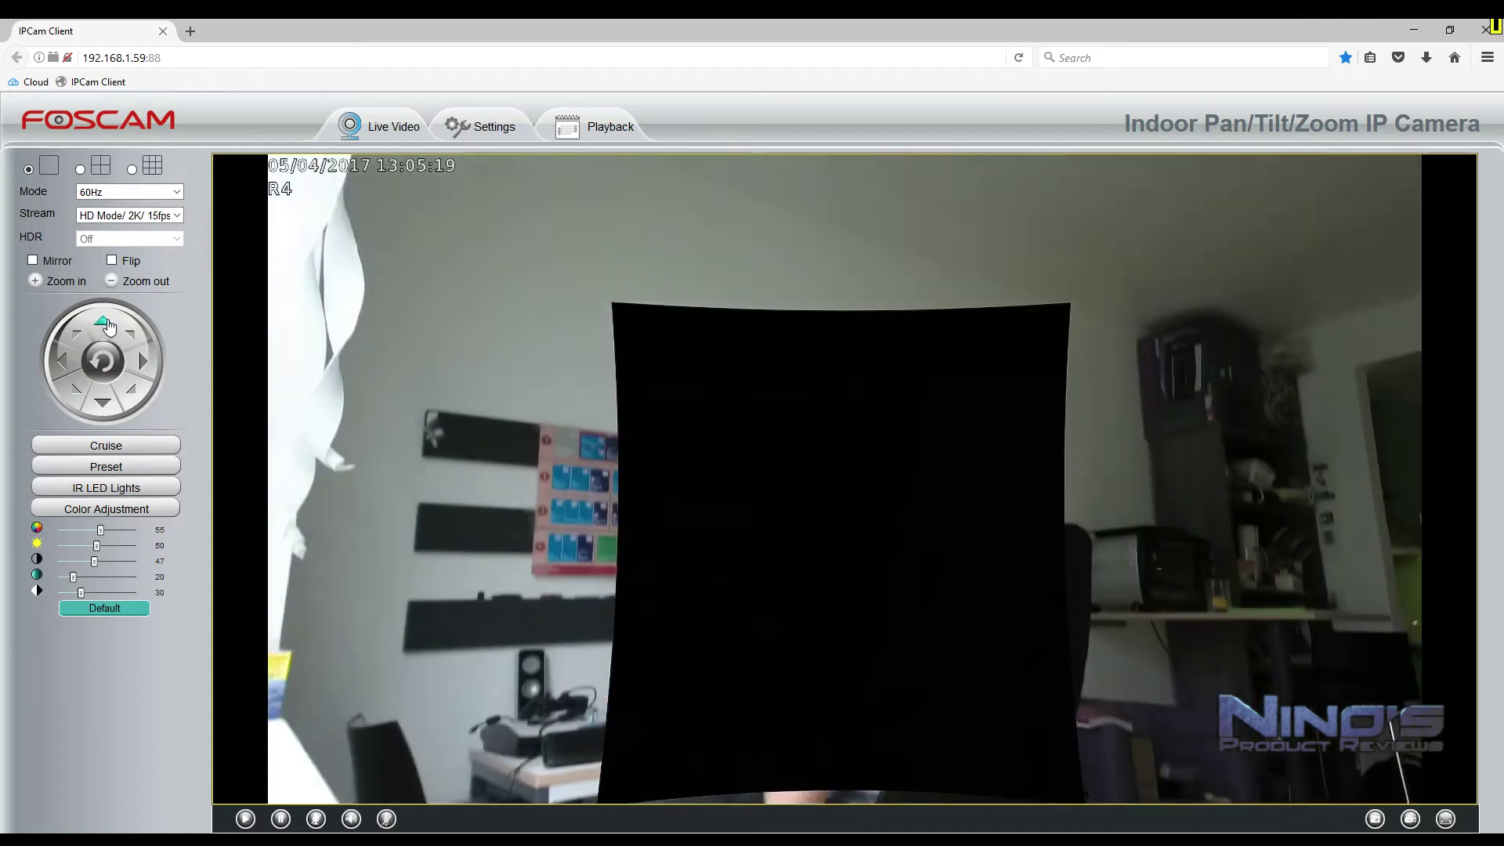
{"action": "left_click", "coordinate": [113, 410]}
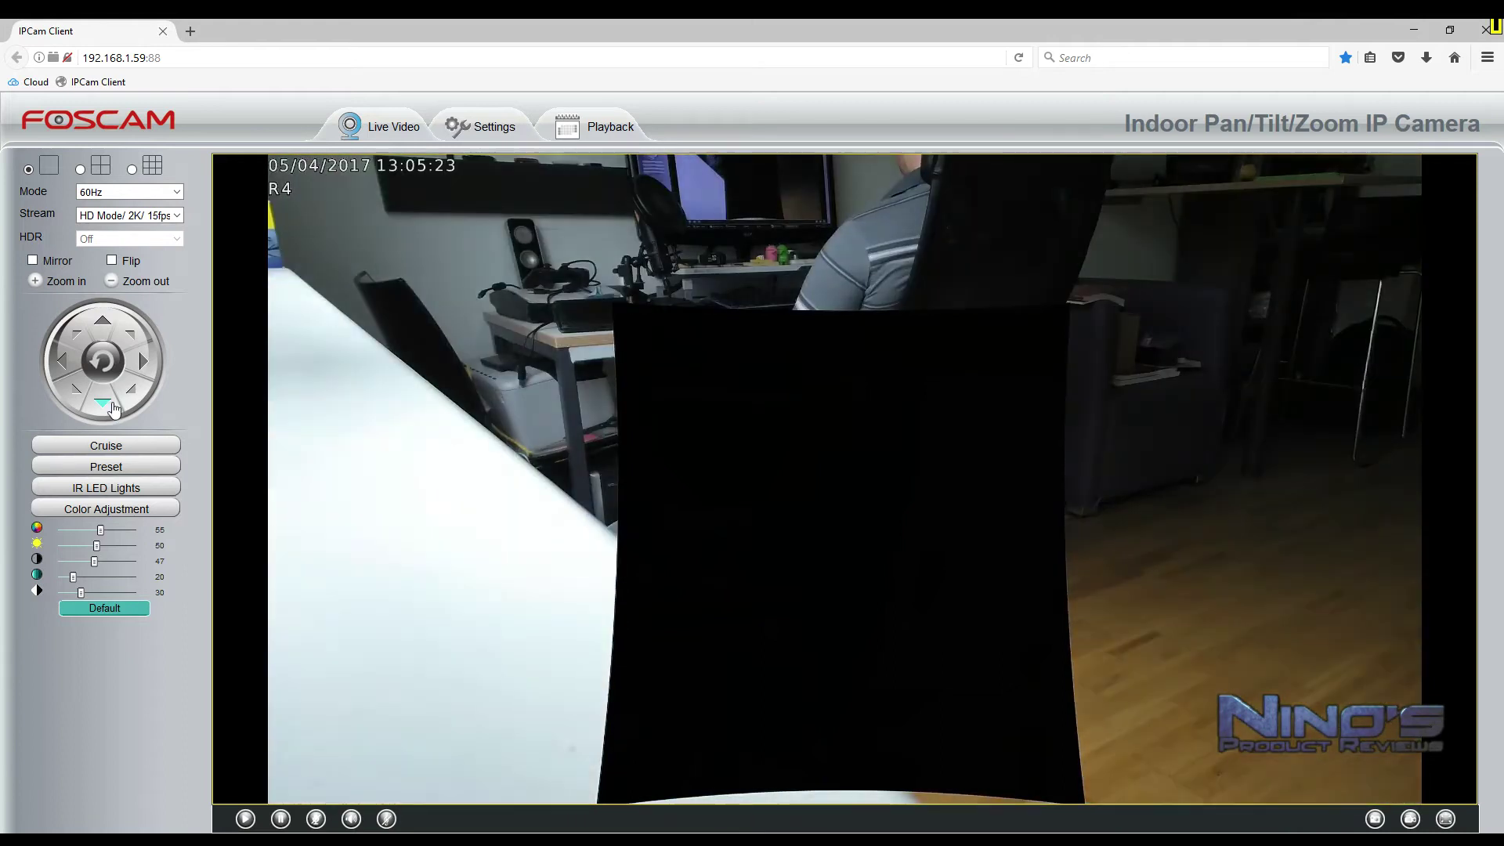
{"action": "left_click", "coordinate": [114, 328]}
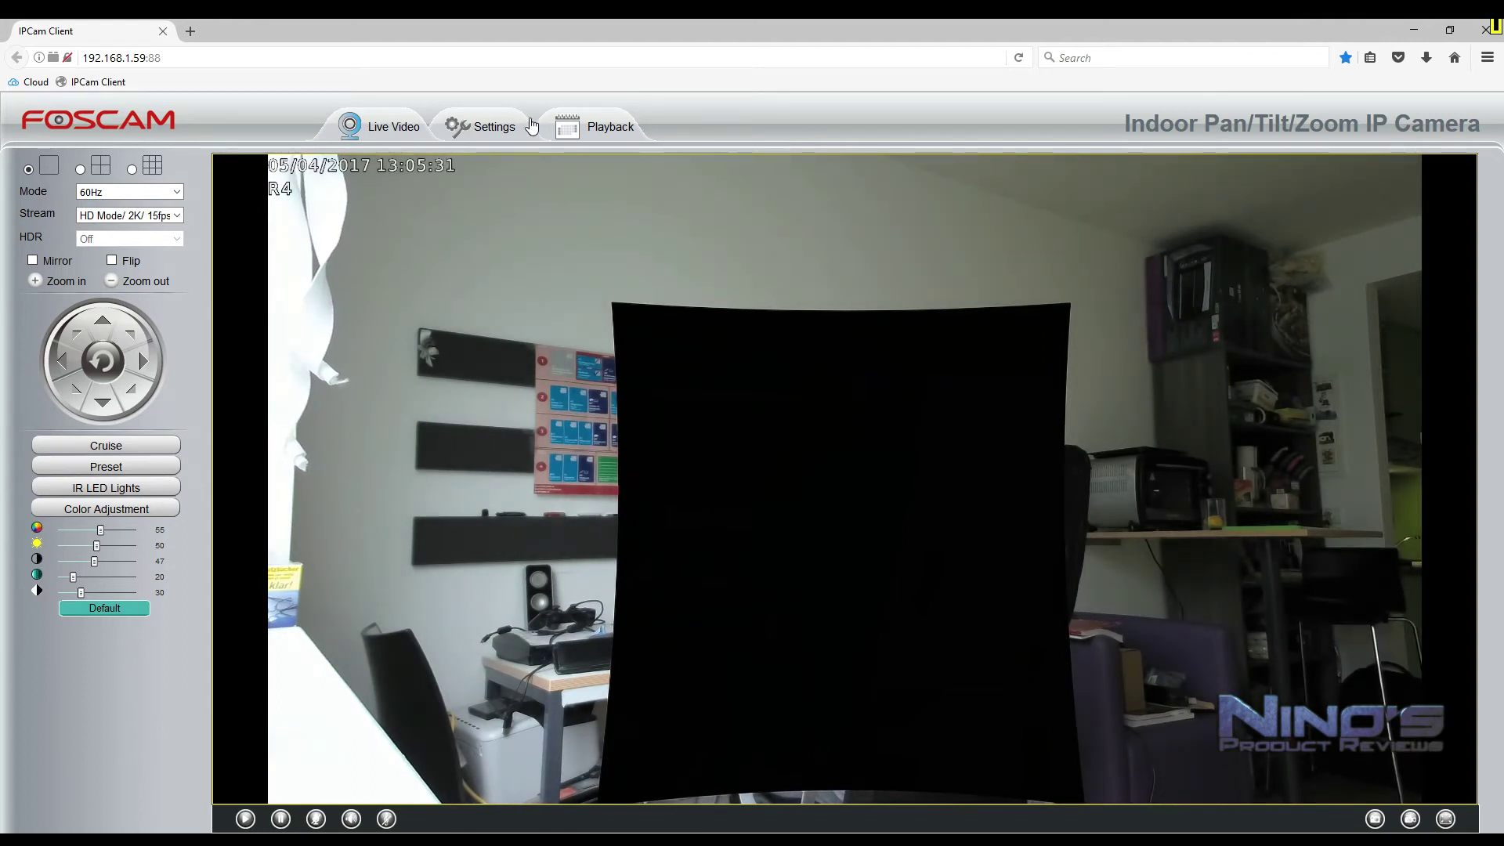
Set Allow Privacy Zone to No in the camera settings and save the change.
{"action": "left_click", "coordinate": [492, 128]}
{"action": "left_click", "coordinate": [815, 246]}
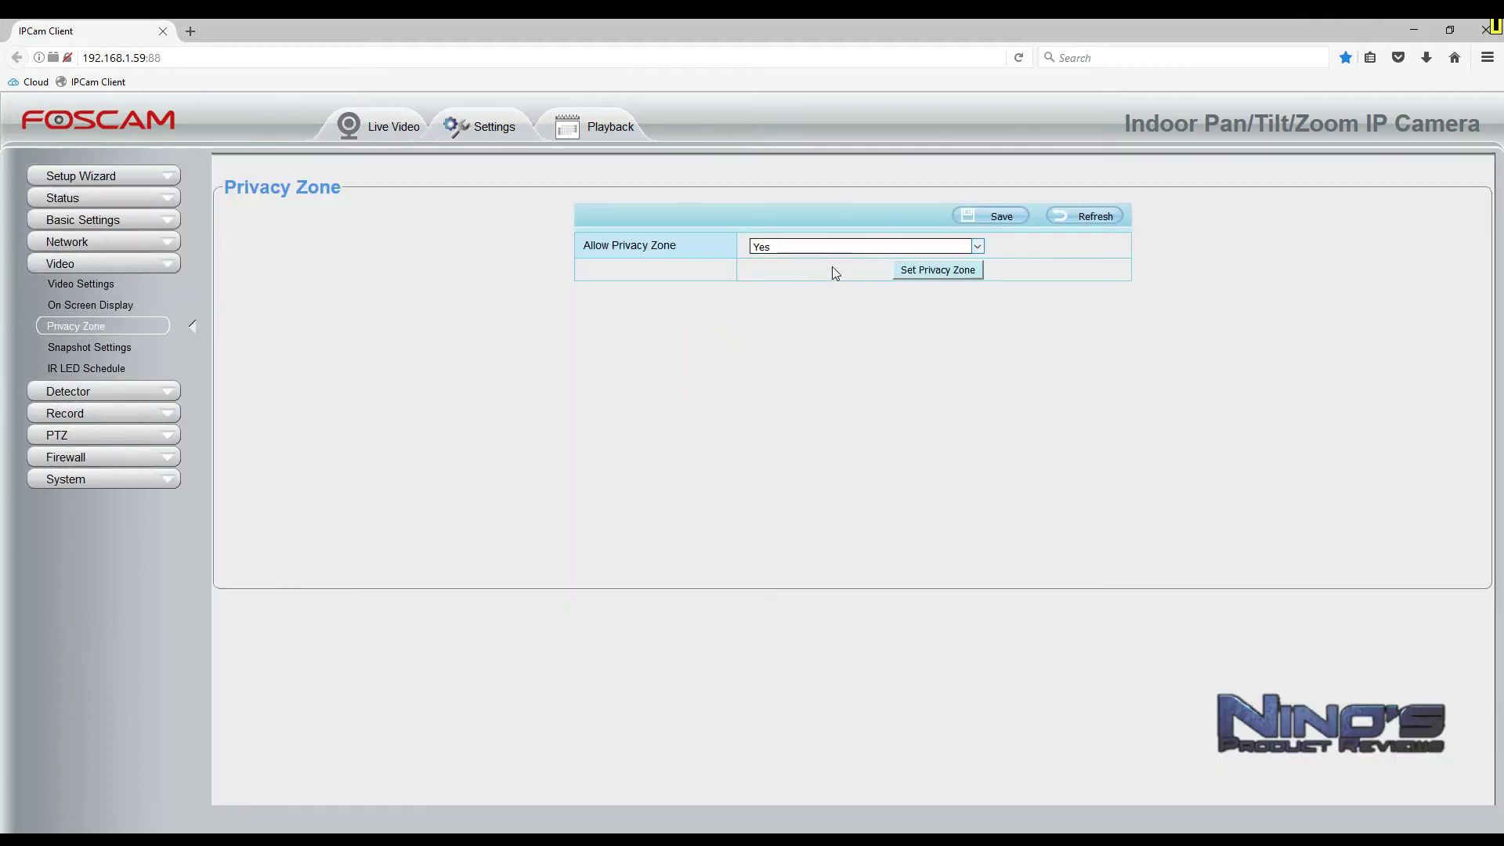
{"action": "left_click", "coordinate": [832, 283]}
{"action": "left_click", "coordinate": [986, 226]}
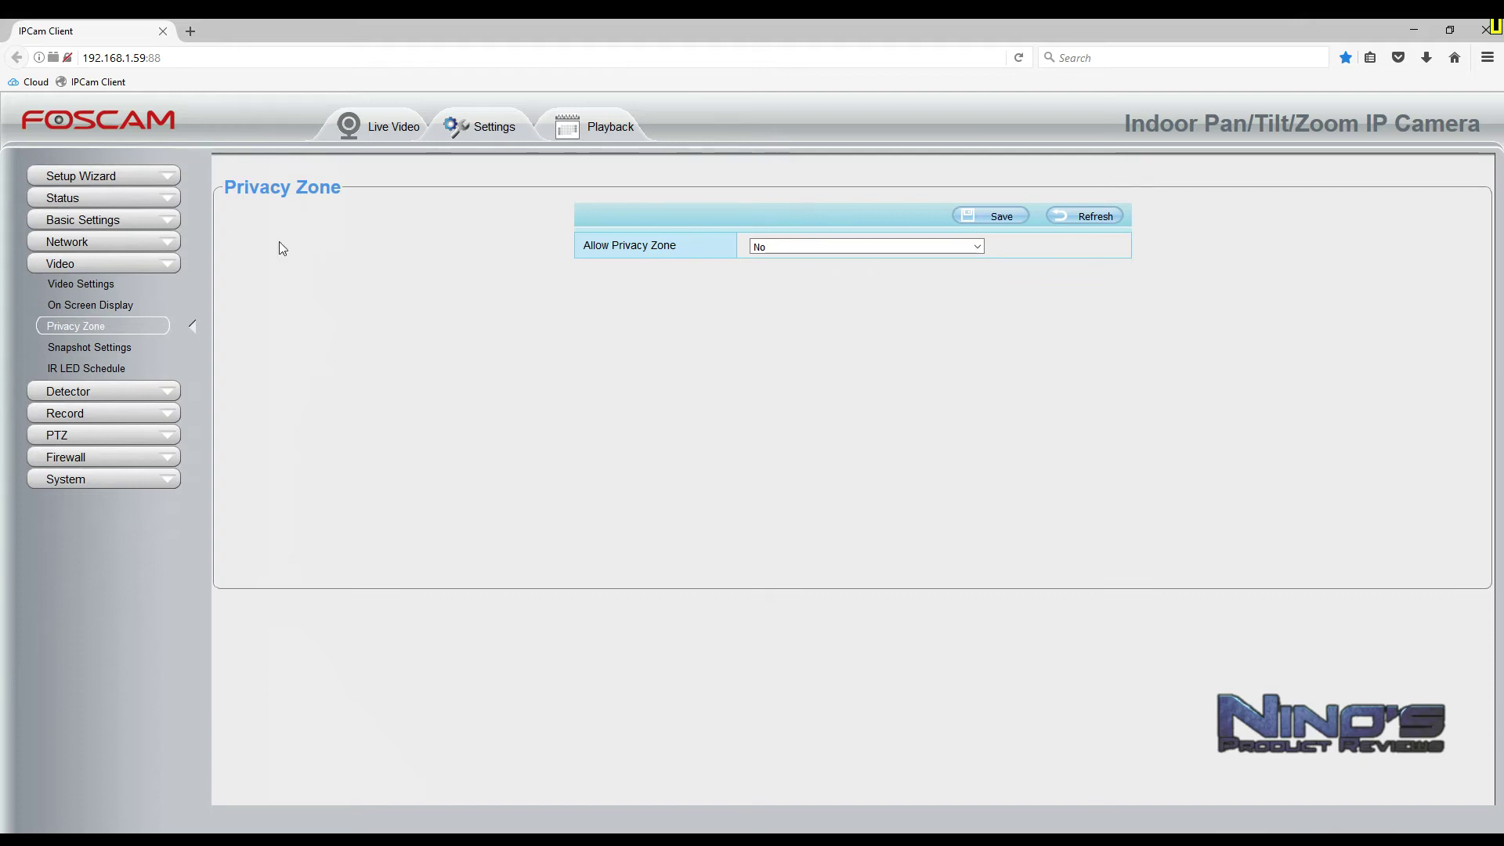
Try timed snapshot capture with a few slots marked in the weekly schedule, and discard the changes in Snapshot Settings.
{"action": "left_click", "coordinate": [77, 348]}
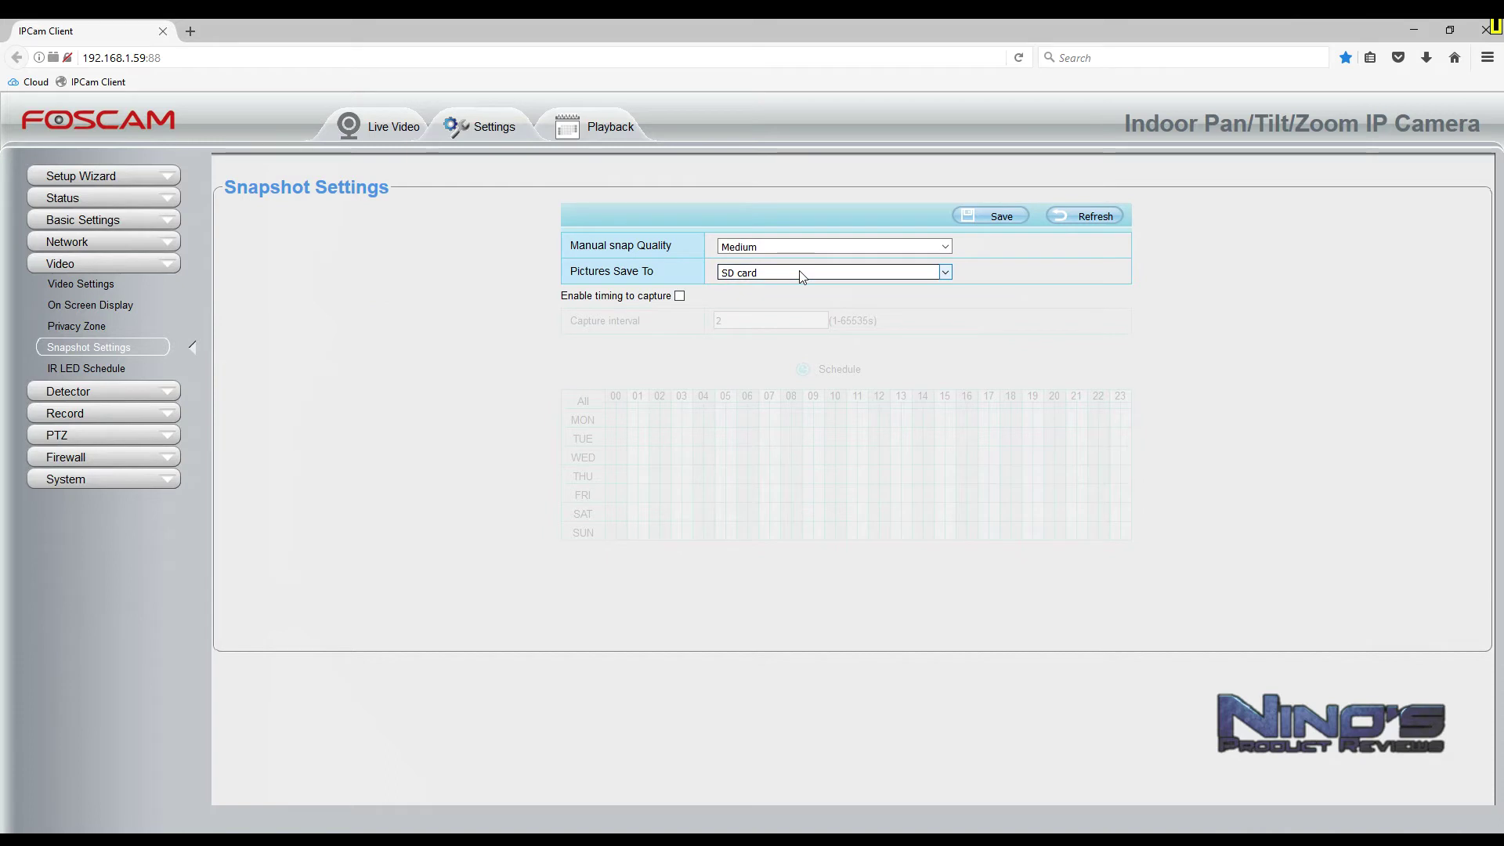
{"action": "left_click", "coordinate": [679, 297]}
{"action": "left_click", "coordinate": [644, 455]}
{"action": "left_click", "coordinate": [721, 455]}
{"action": "left_click", "coordinate": [861, 456]}
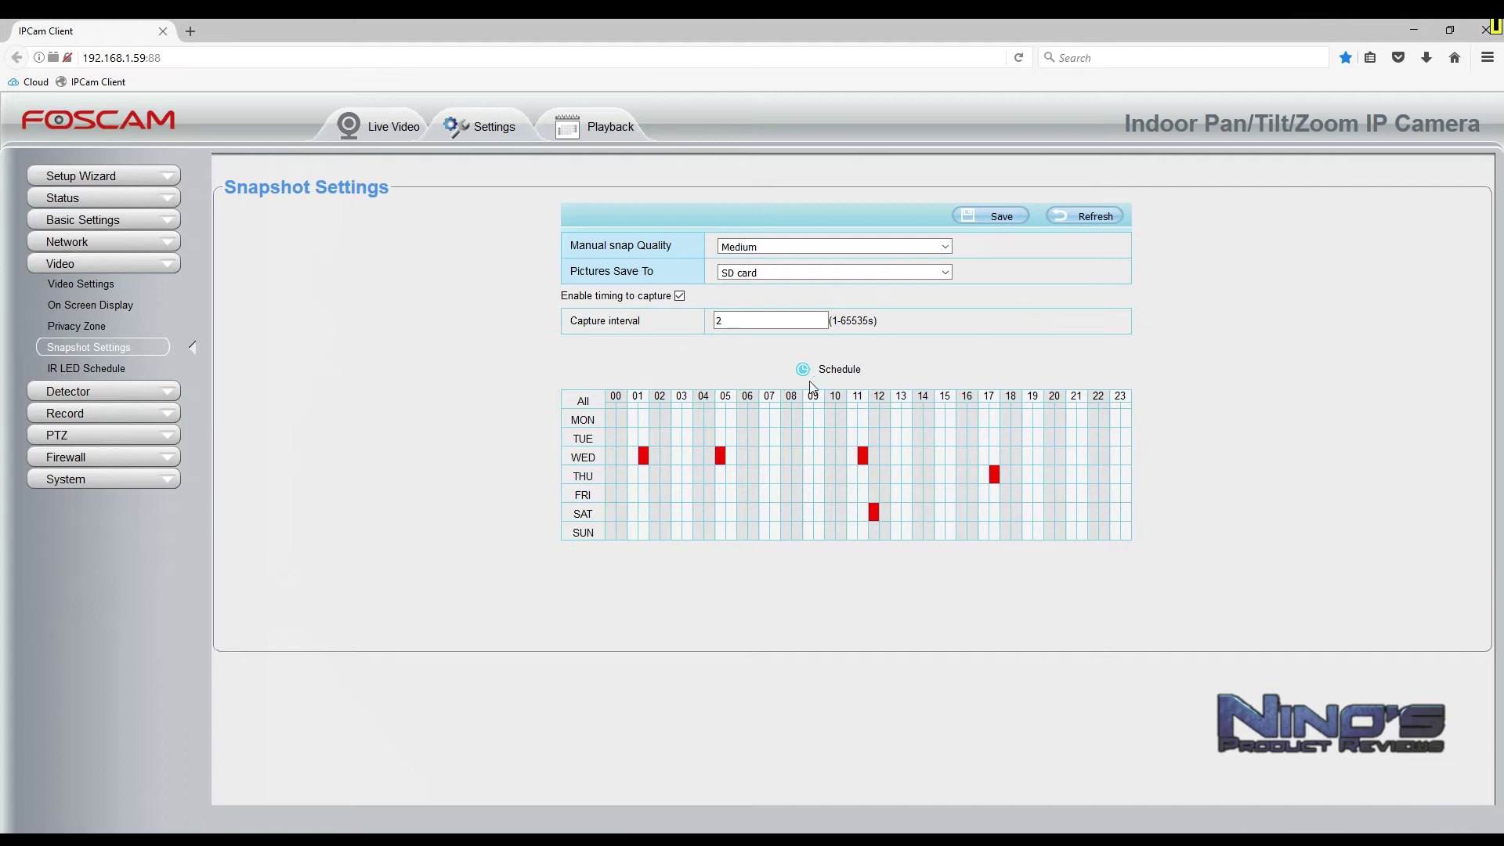
{"action": "left_click", "coordinate": [680, 297]}
{"action": "left_click", "coordinate": [1076, 219]}
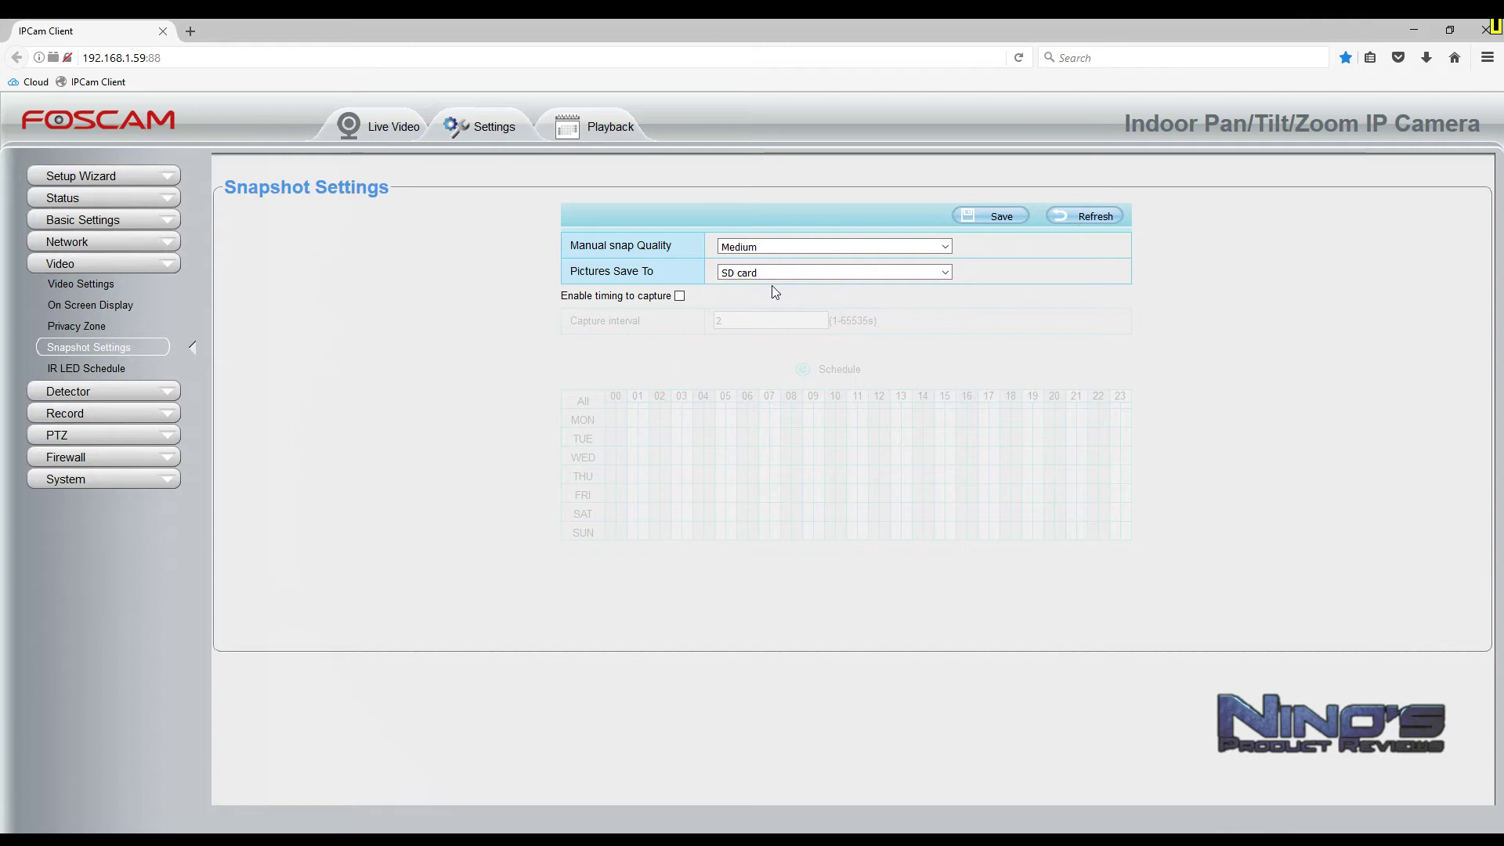
Review the IR LED schedule and the motion detection settings, including the weekly detection schedule.
{"action": "left_click", "coordinate": [124, 368]}
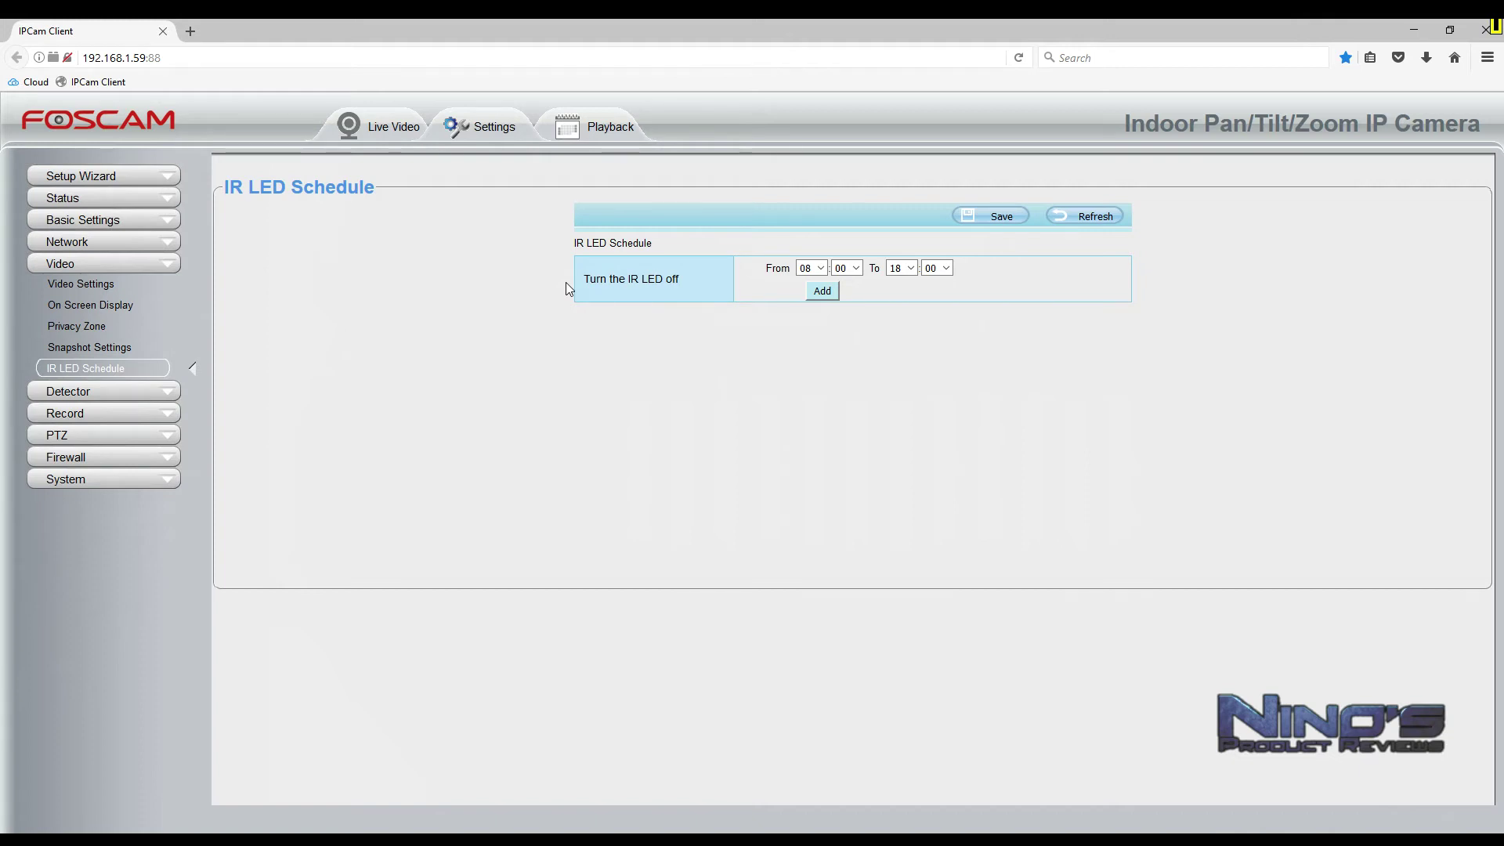
{"action": "left_click", "coordinate": [110, 390]}
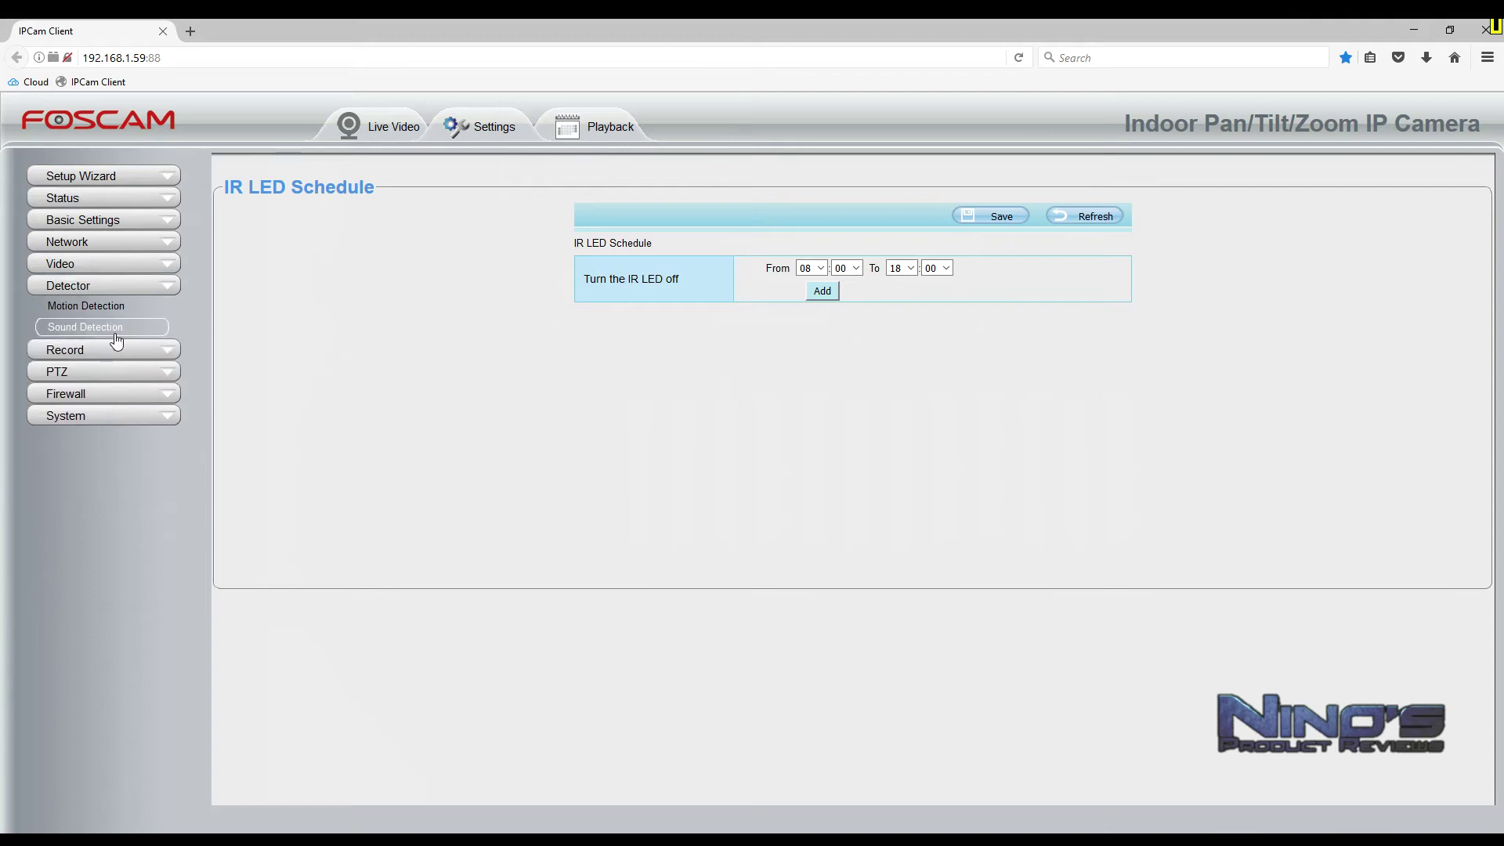
{"action": "left_click", "coordinate": [116, 310]}
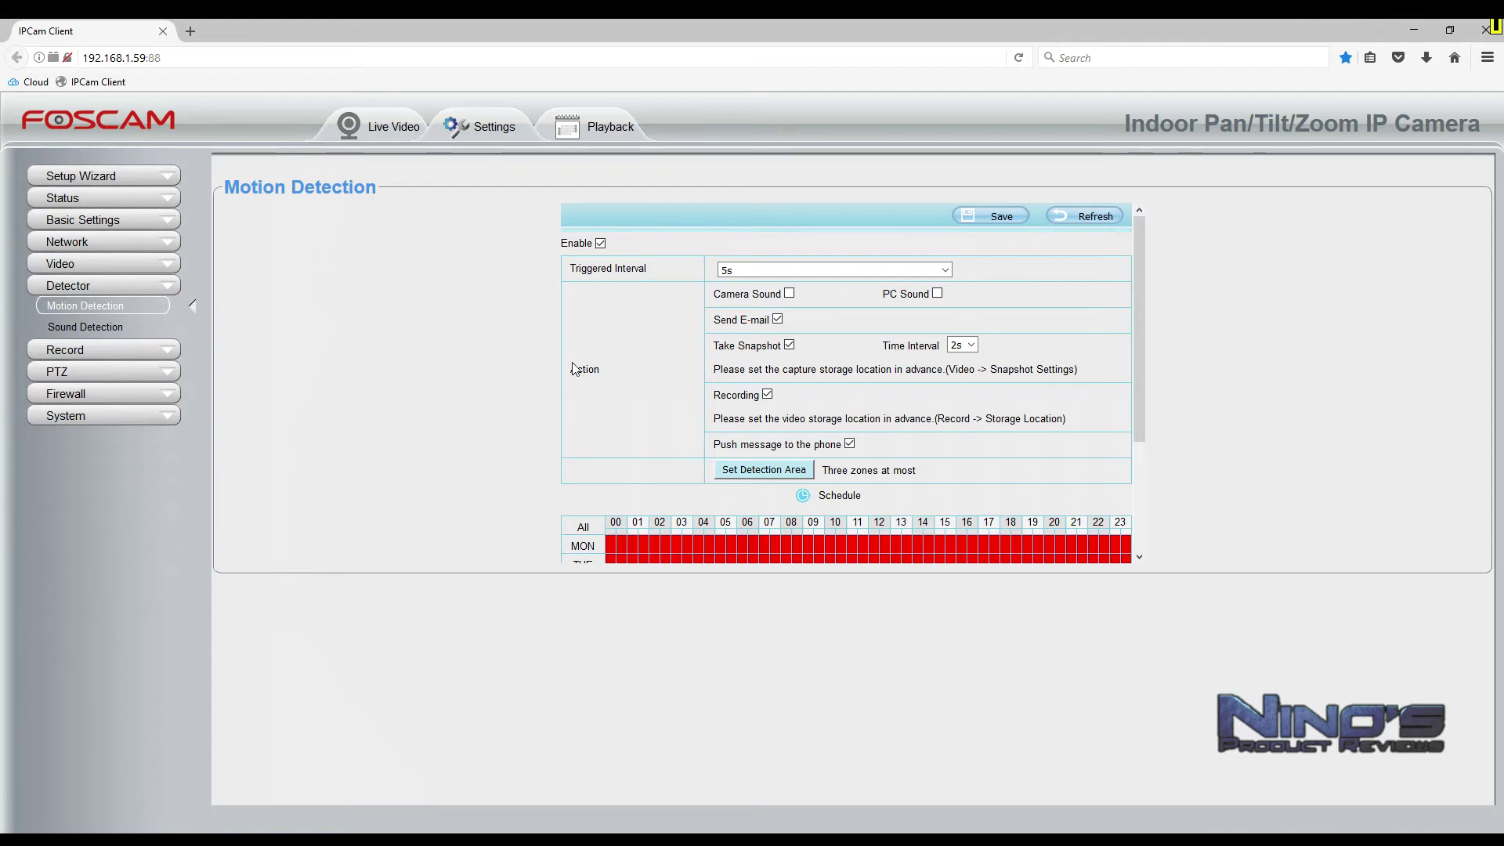
{"action": "scroll", "coordinate": [783, 376], "scroll_direction": "down", "scroll_amount": 5}
{"action": "scroll", "coordinate": [849, 399], "scroll_direction": "up", "scroll_amount": 5}
Enable sound detection in the detector settings.
{"action": "left_click", "coordinate": [126, 328]}
{"action": "left_click", "coordinate": [600, 243]}
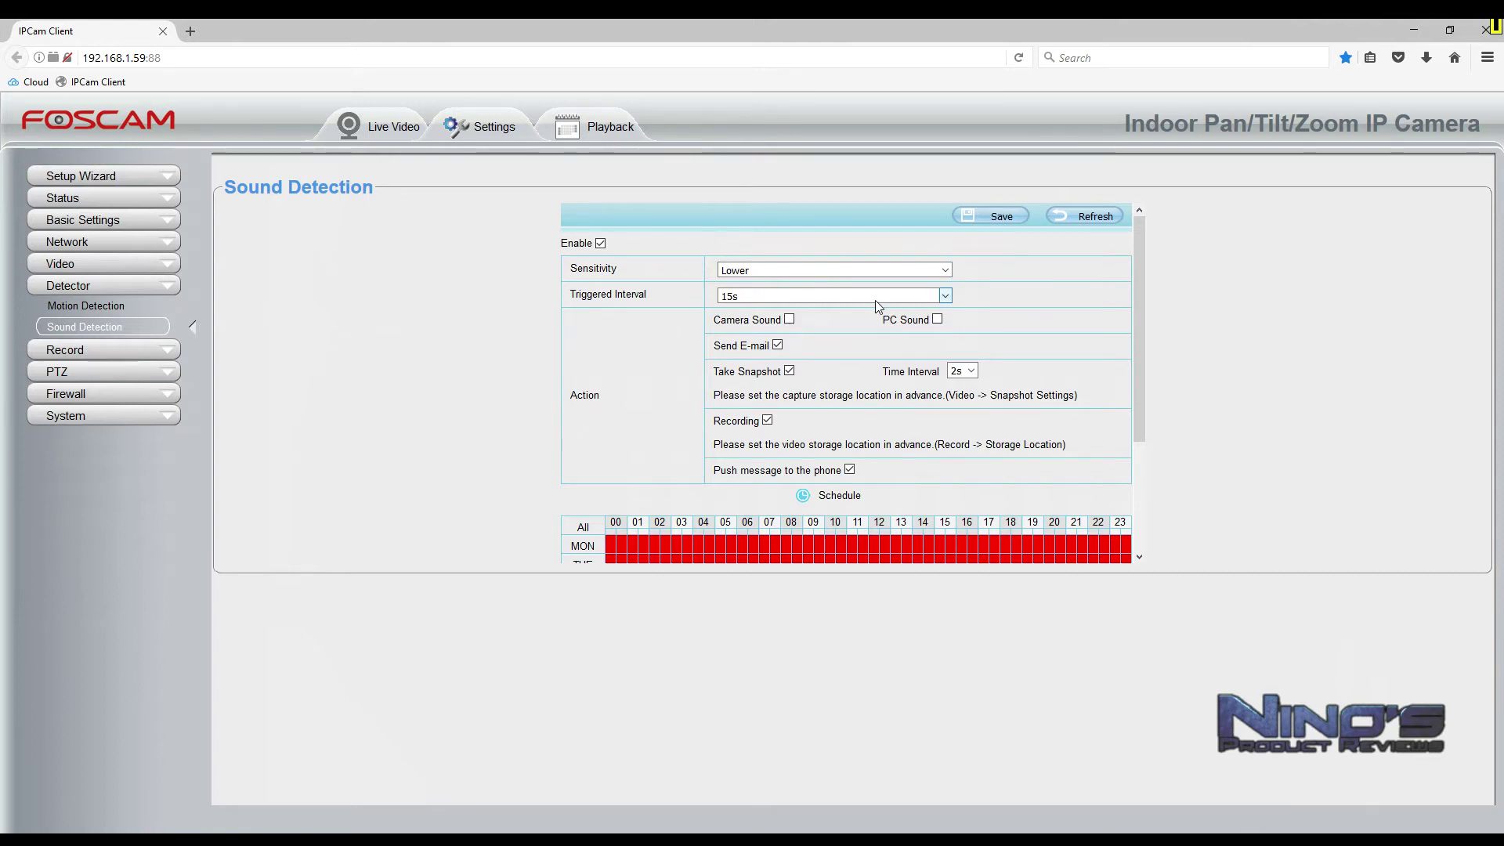
Review the recording storage location and the alarm recording settings.
{"action": "left_click", "coordinate": [155, 350]}
{"action": "left_click", "coordinate": [87, 327]}
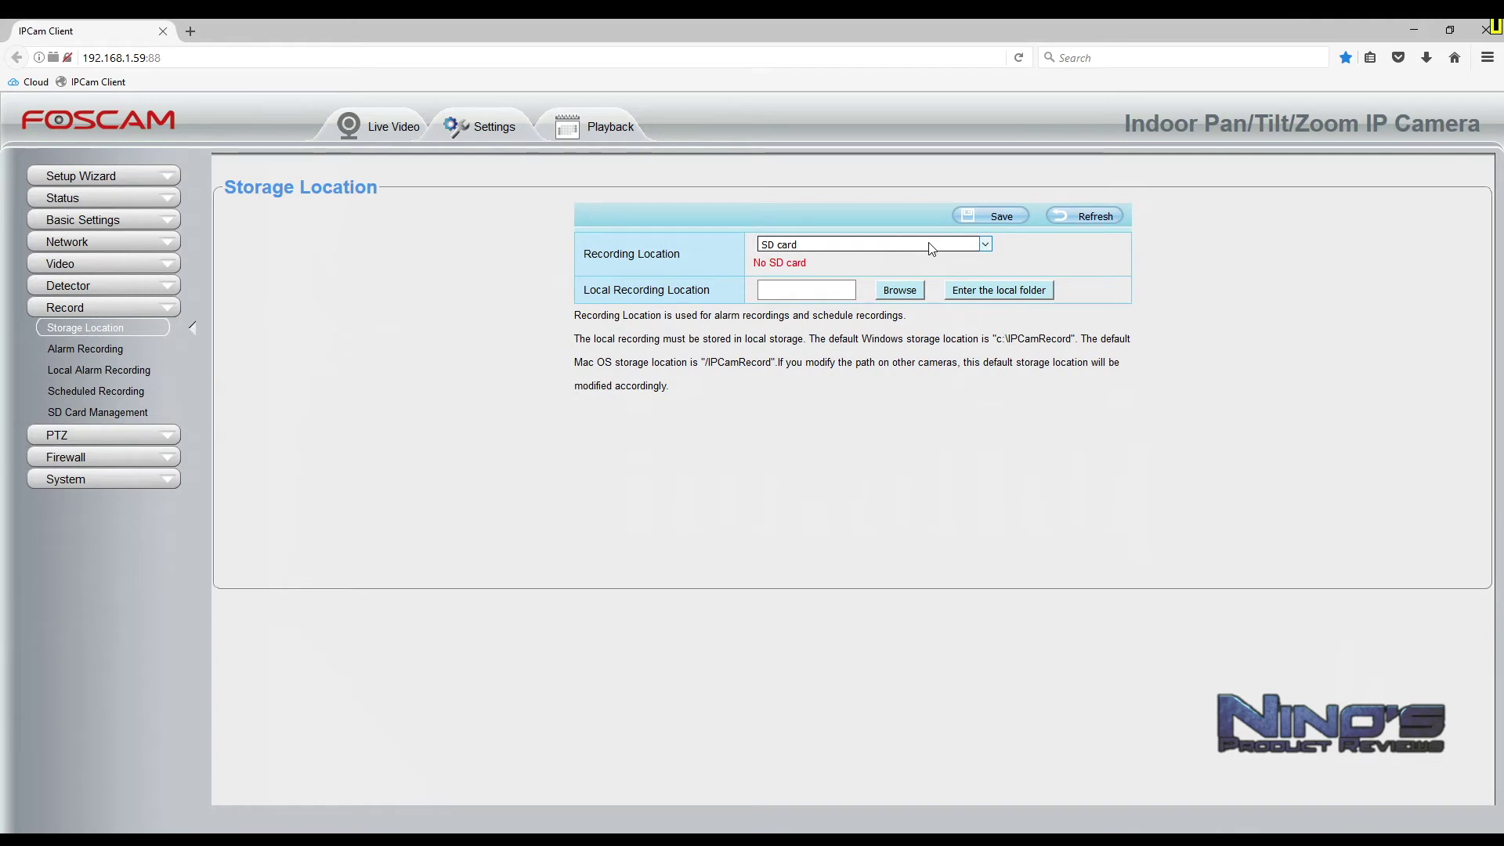
{"action": "left_click", "coordinate": [837, 299]}
{"action": "left_click", "coordinate": [767, 487]}
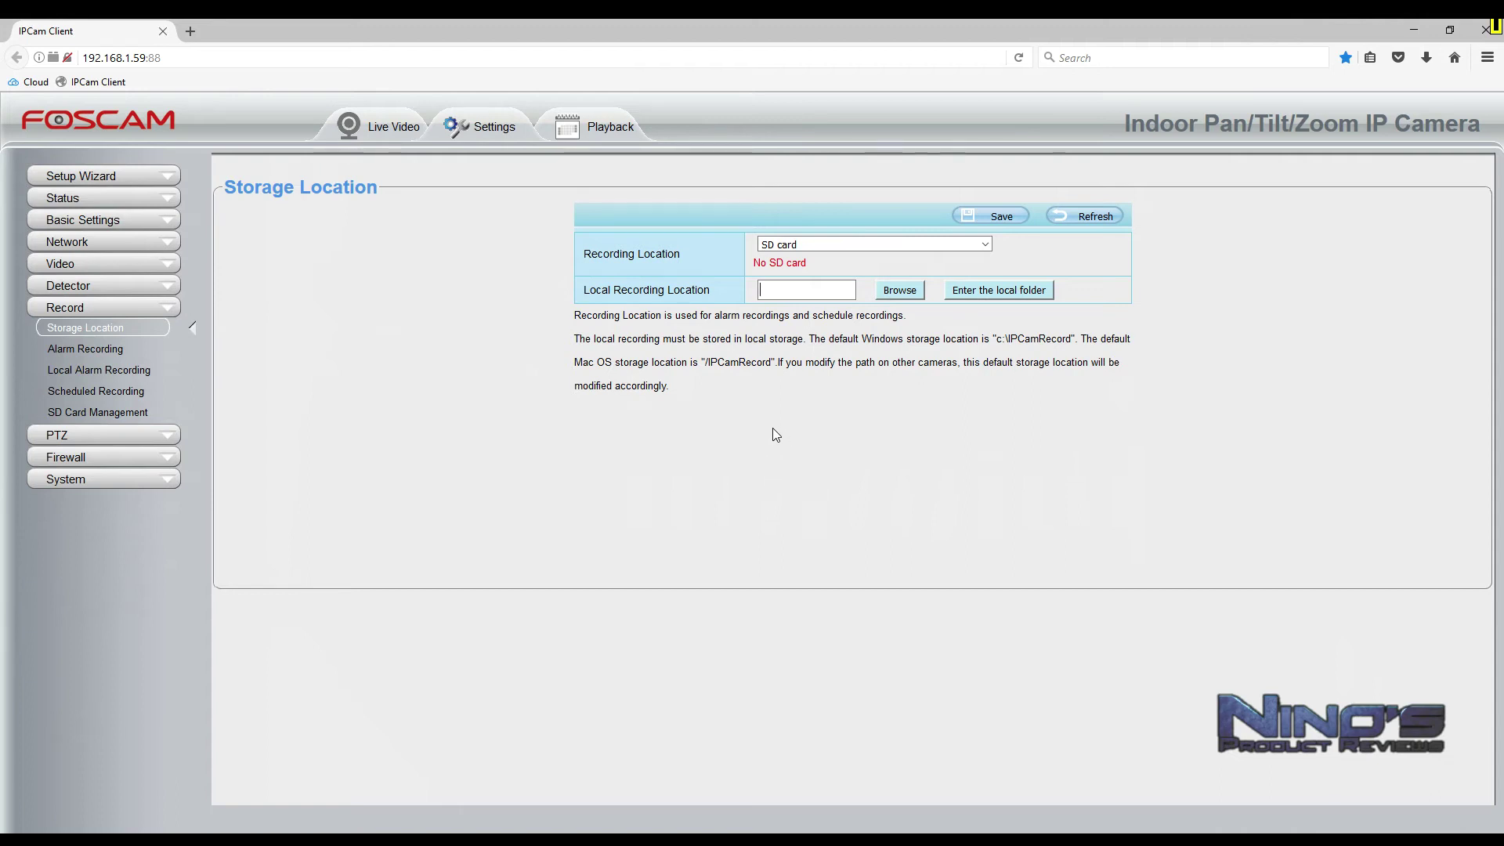
{"action": "left_click", "coordinate": [102, 350]}
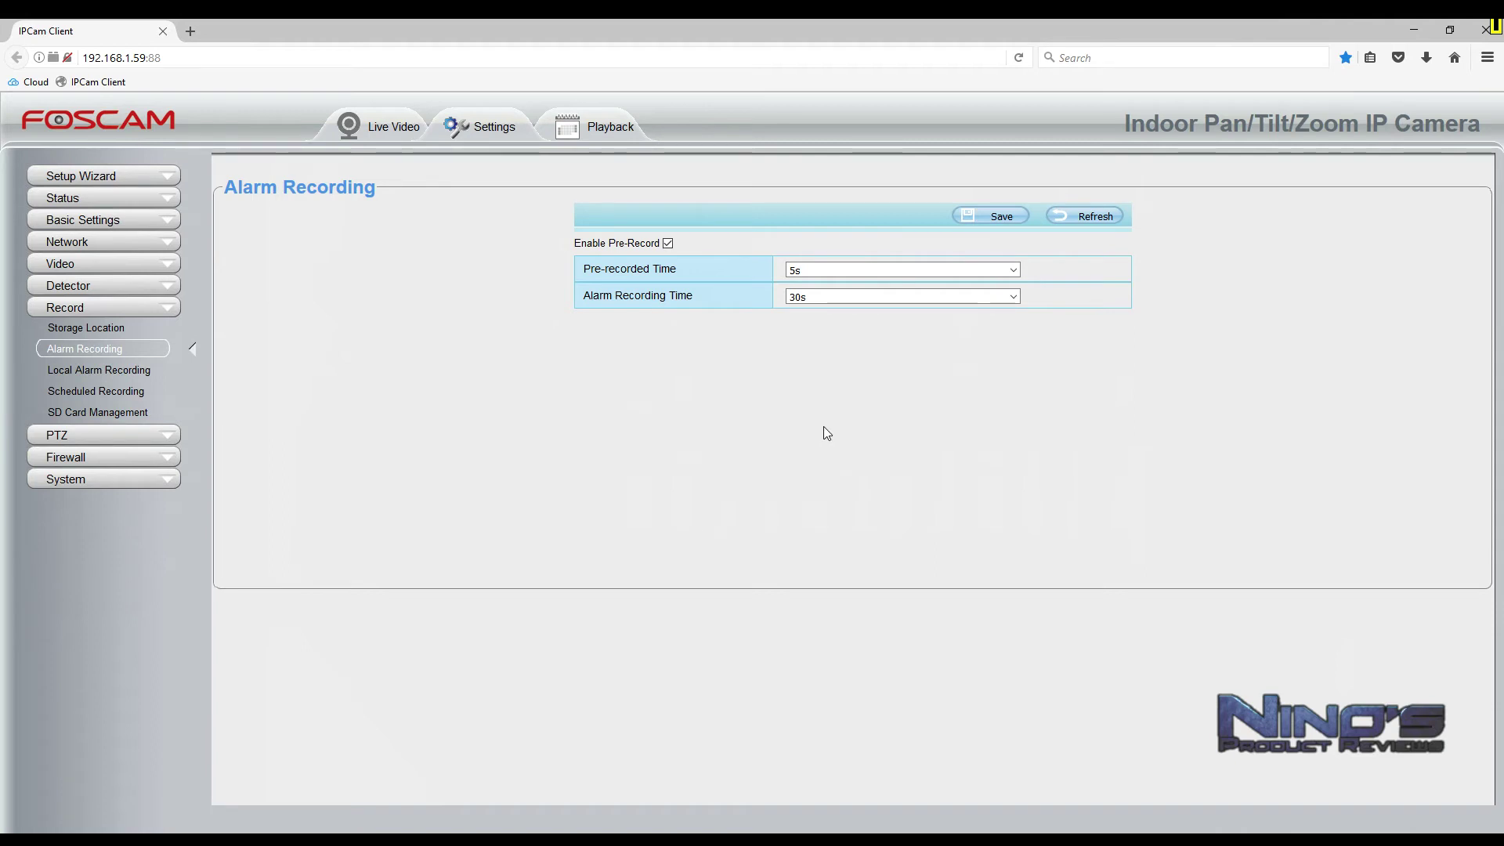
Enable local alarm recording and set its recording time to 60s.
{"action": "left_click", "coordinate": [138, 382]}
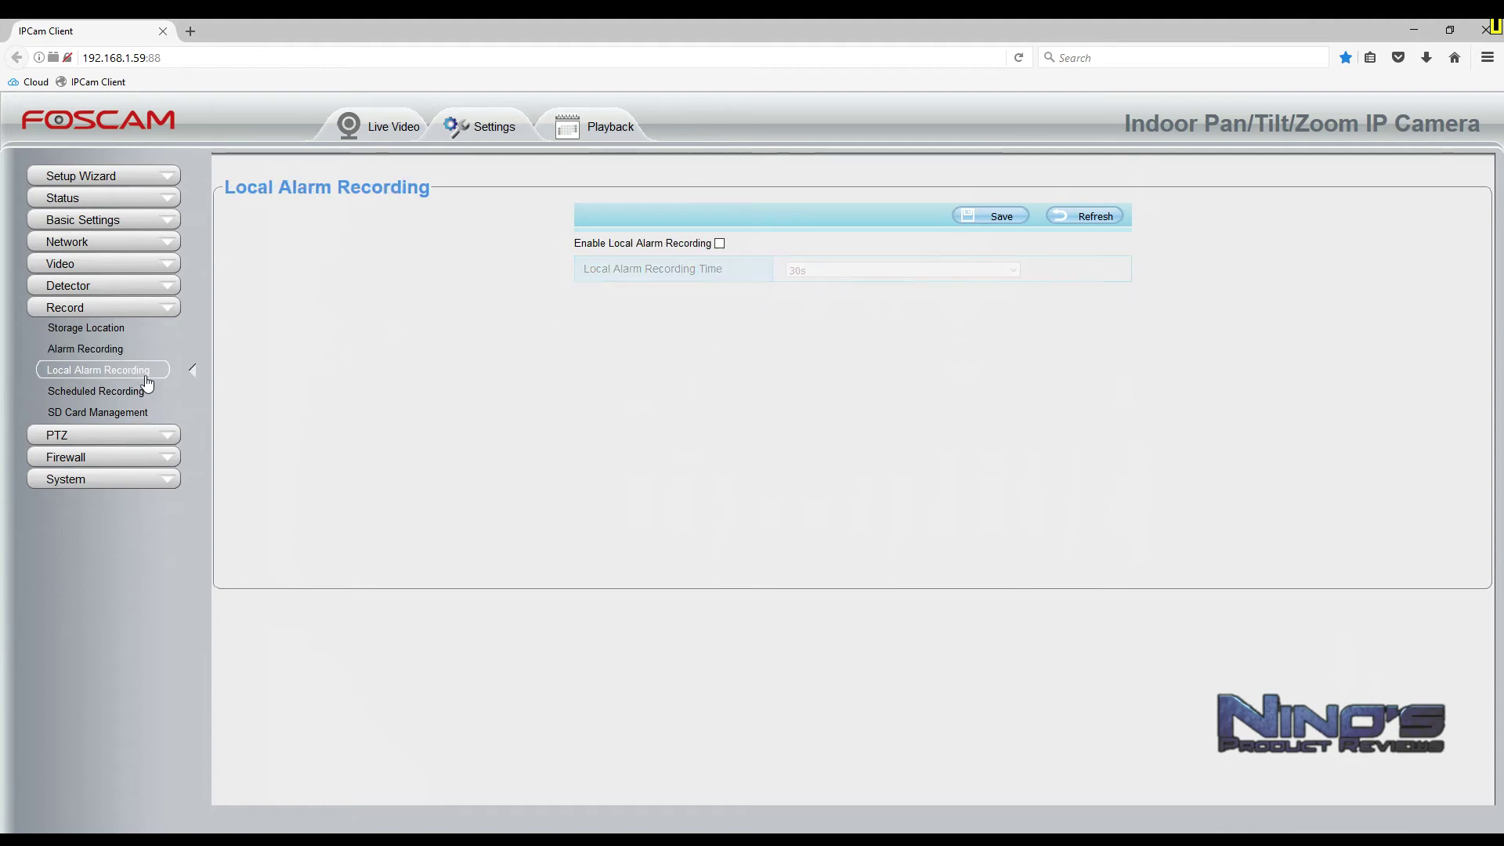
{"action": "left_click", "coordinate": [719, 242]}
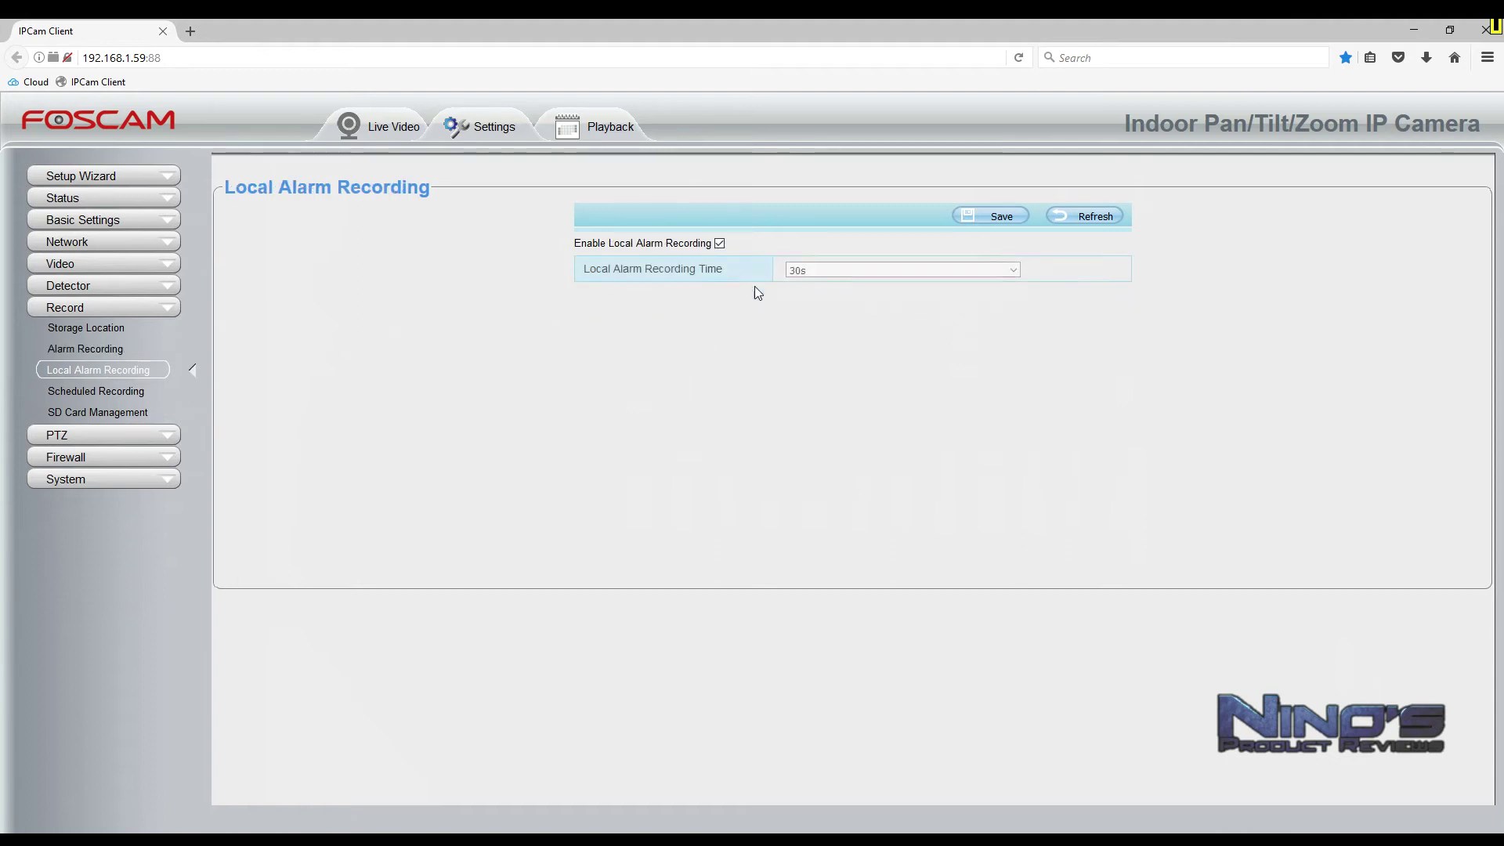
{"action": "left_click", "coordinate": [890, 275]}
{"action": "left_click", "coordinate": [890, 297]}
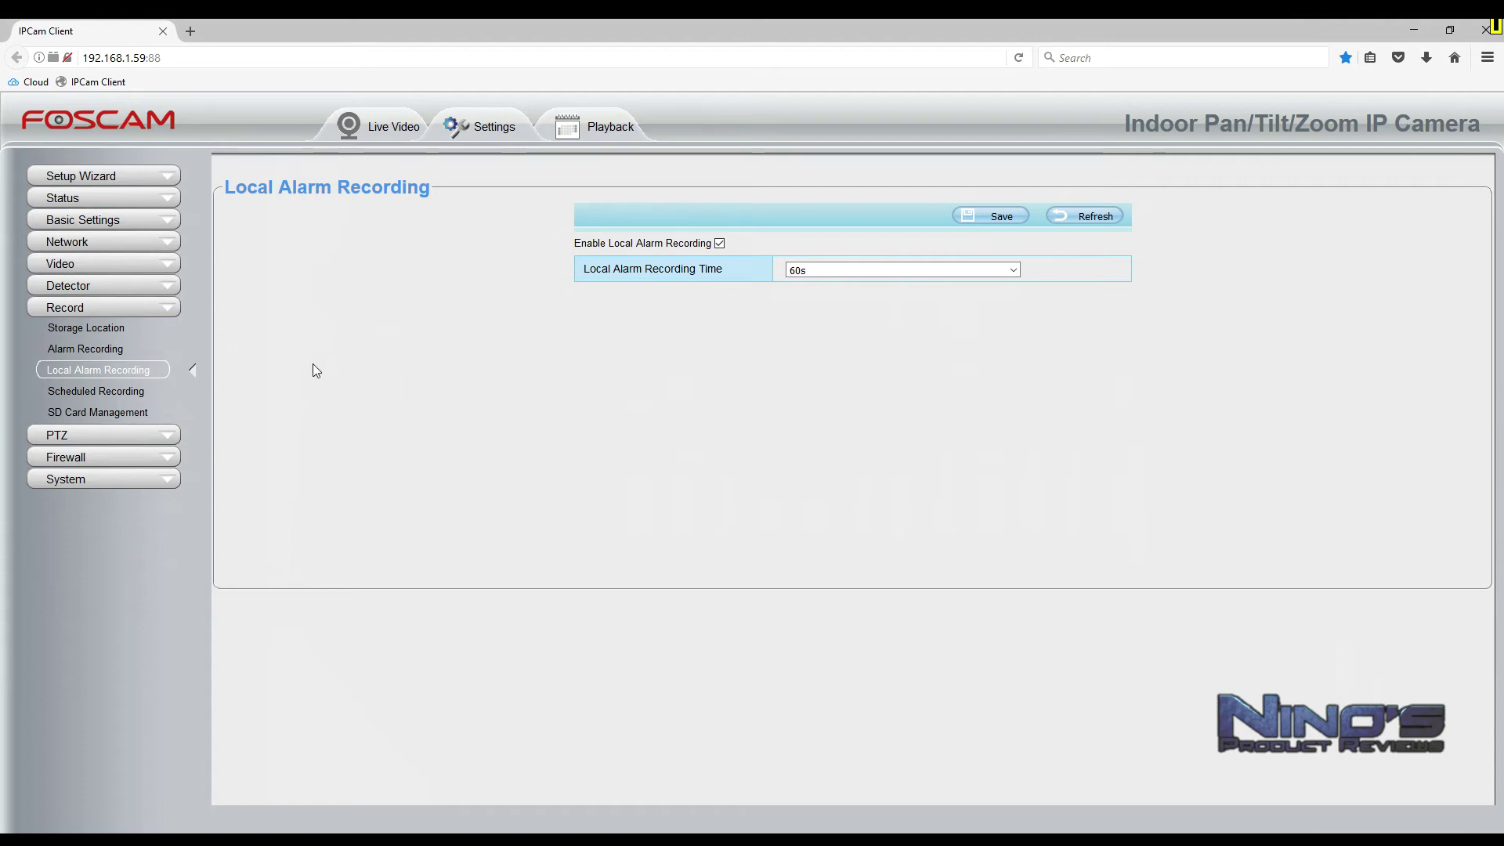
Enable scheduled recording to the SD card and open the SD card management page.
{"action": "left_click", "coordinate": [127, 392]}
{"action": "left_click", "coordinate": [696, 245]}
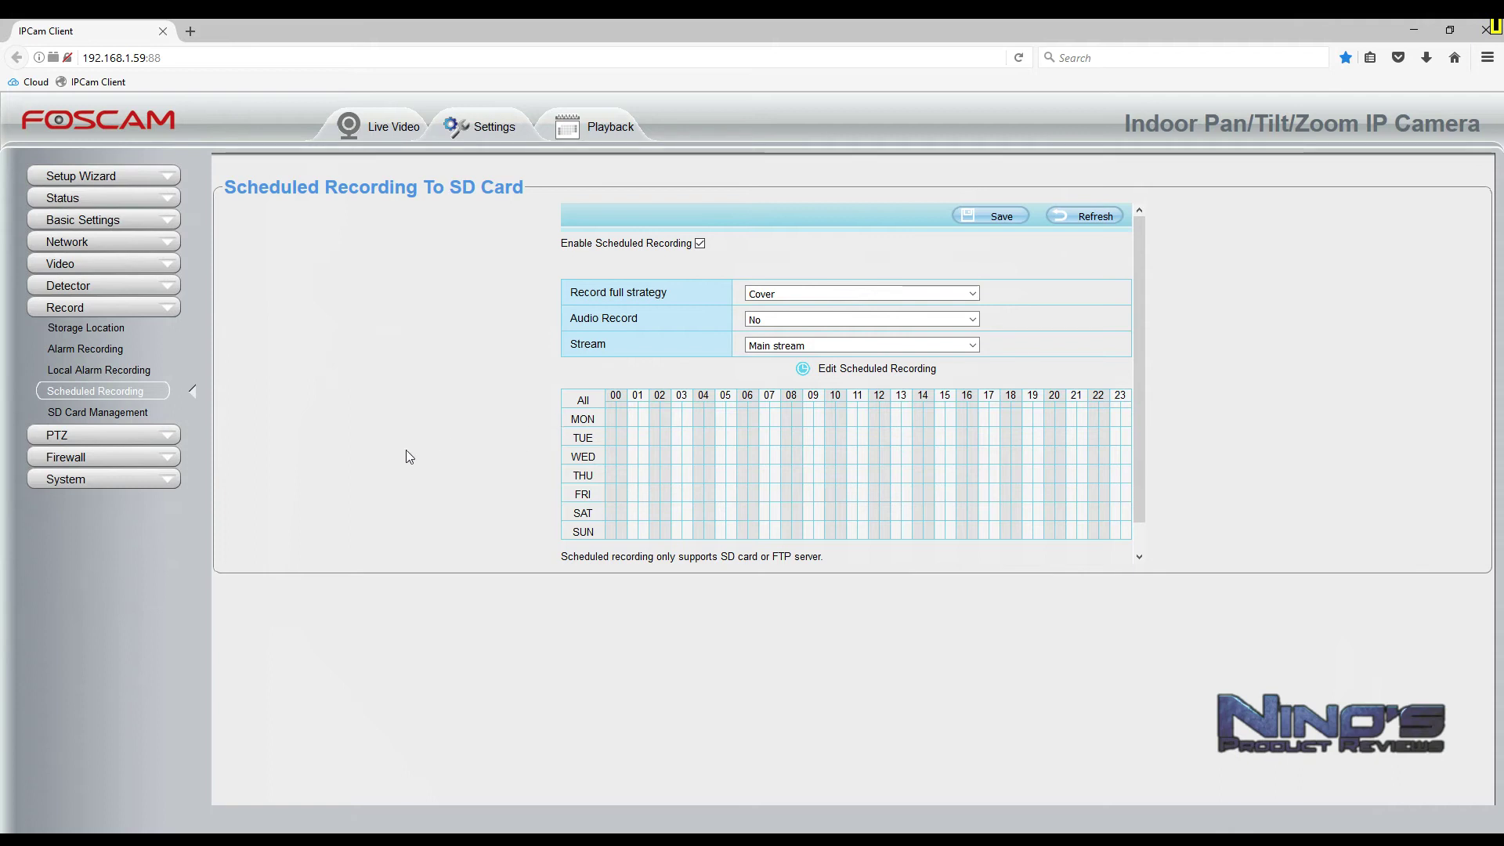
{"action": "left_click", "coordinate": [140, 418]}
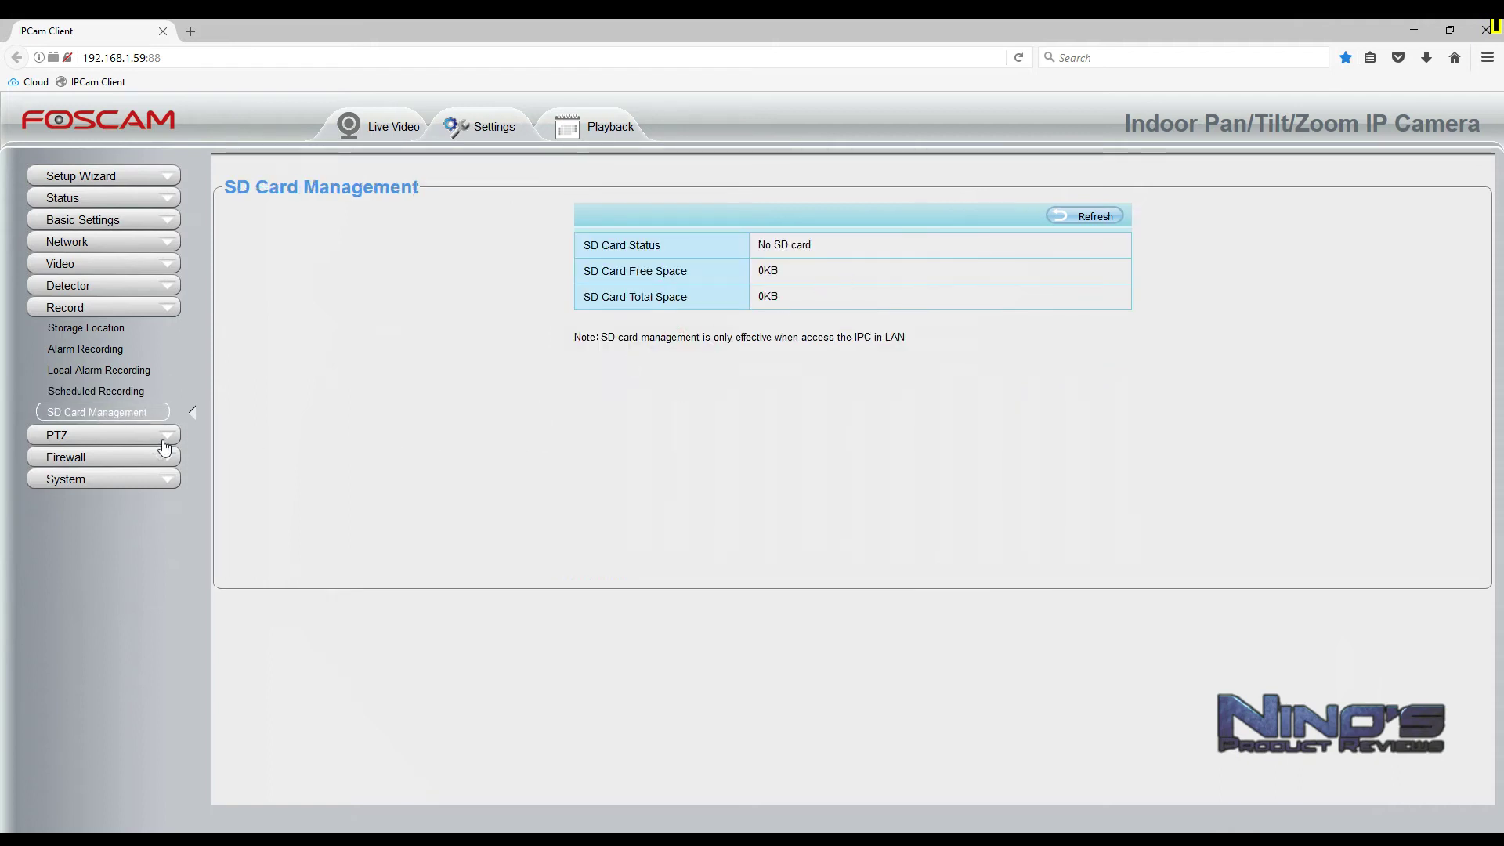
Review the PTZ settings pages and the Firewall and System entries, and return to the live video.
{"action": "left_click", "coordinate": [138, 435]}
{"action": "left_click", "coordinate": [114, 352]}
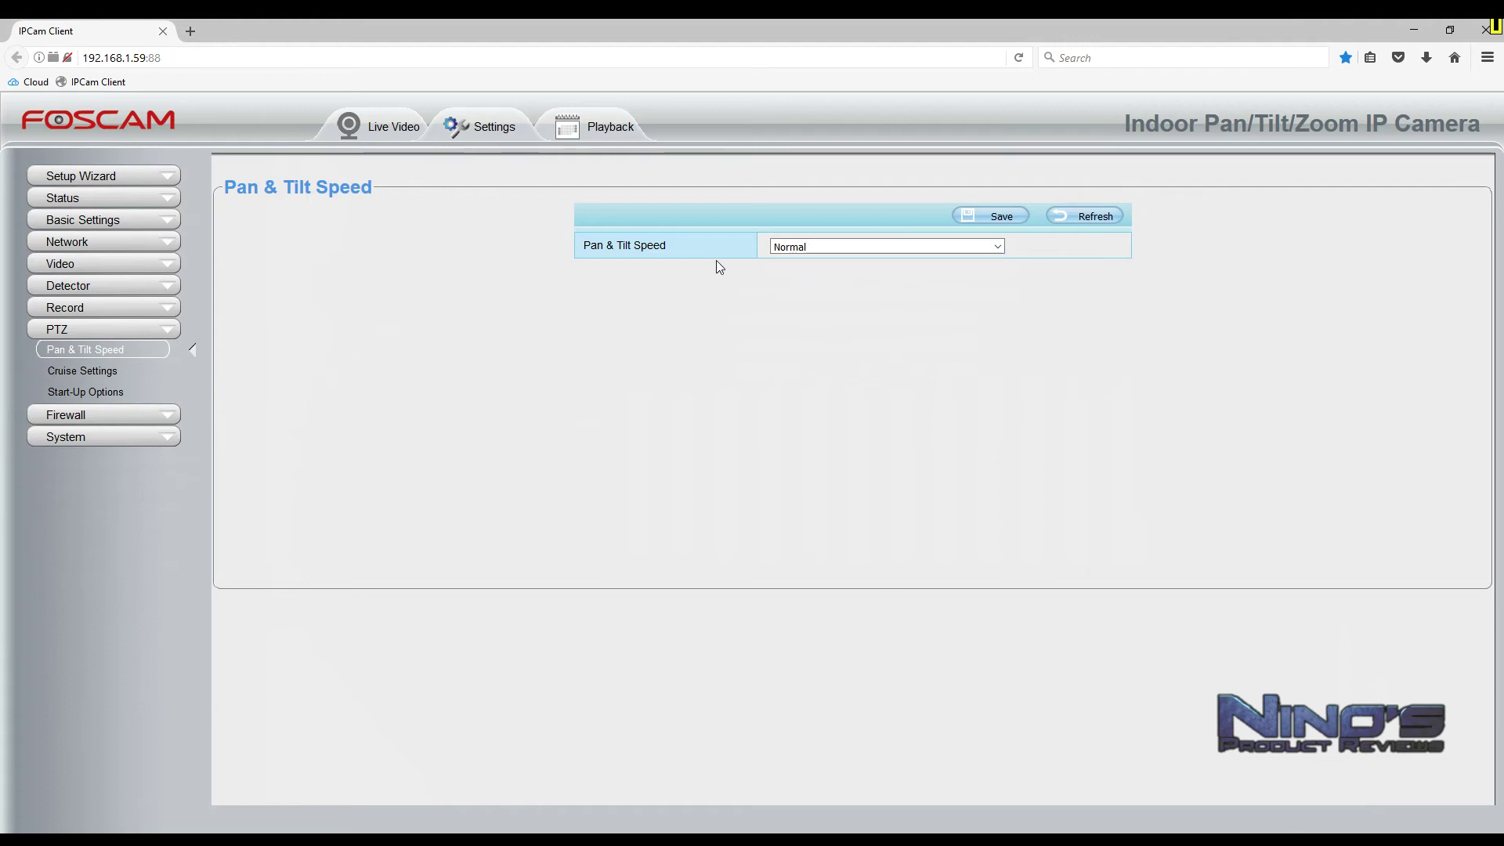
{"action": "left_click", "coordinate": [98, 372]}
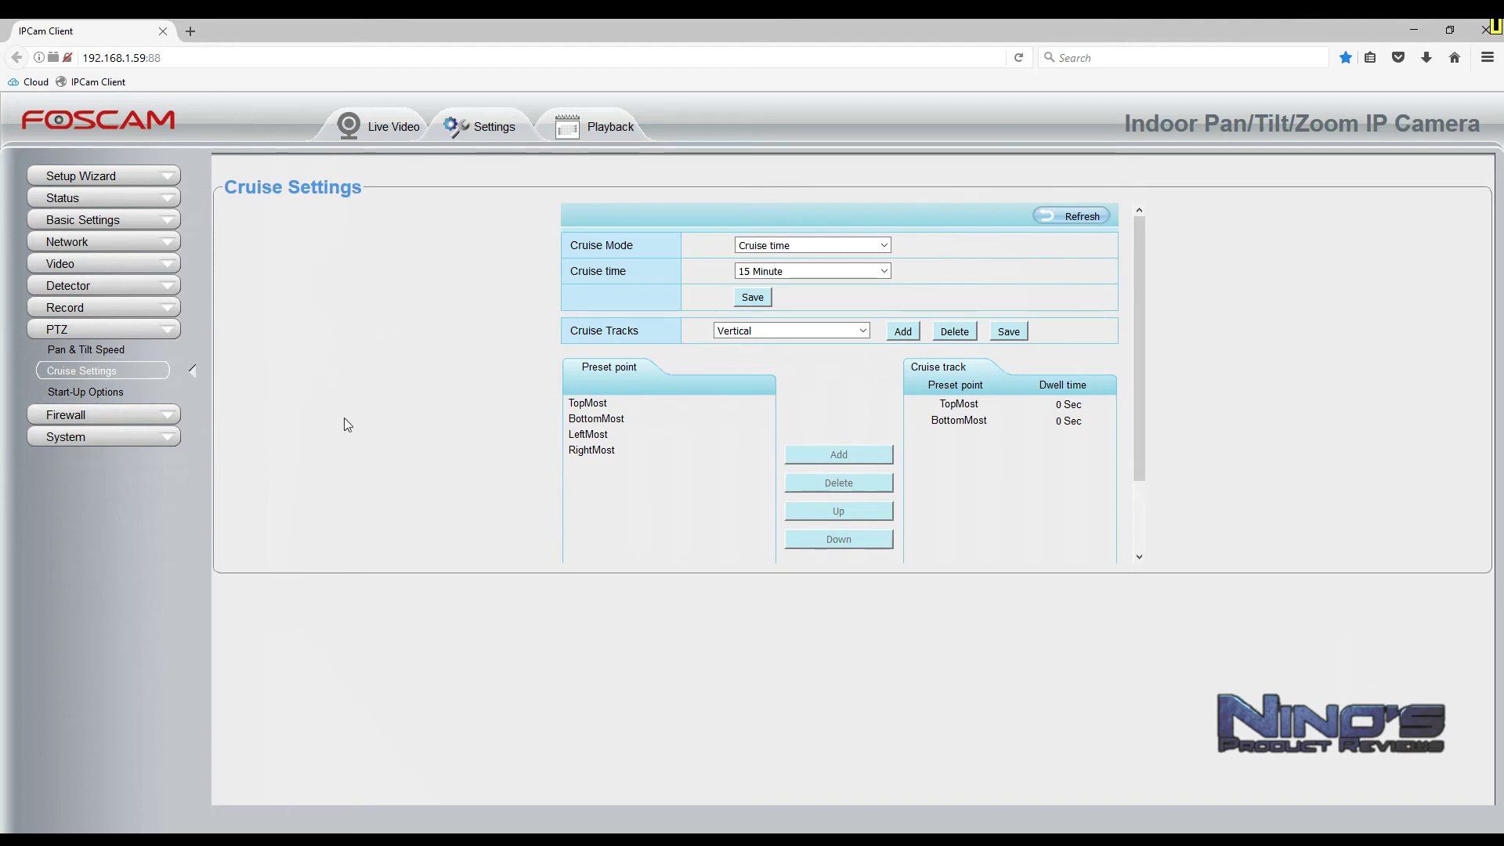
{"action": "left_click", "coordinate": [145, 396]}
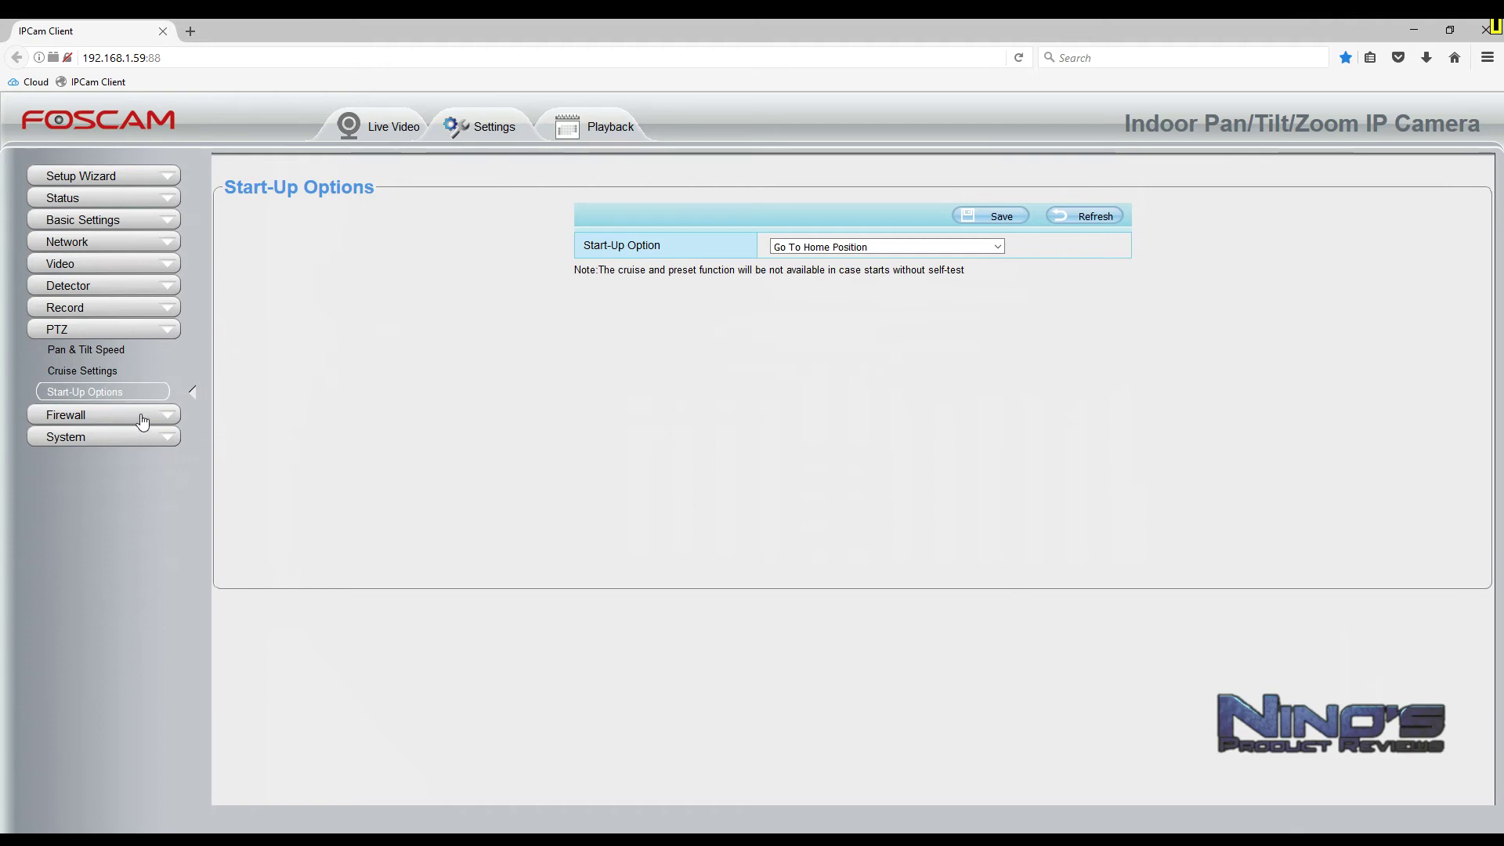
{"action": "left_click", "coordinate": [142, 419]}
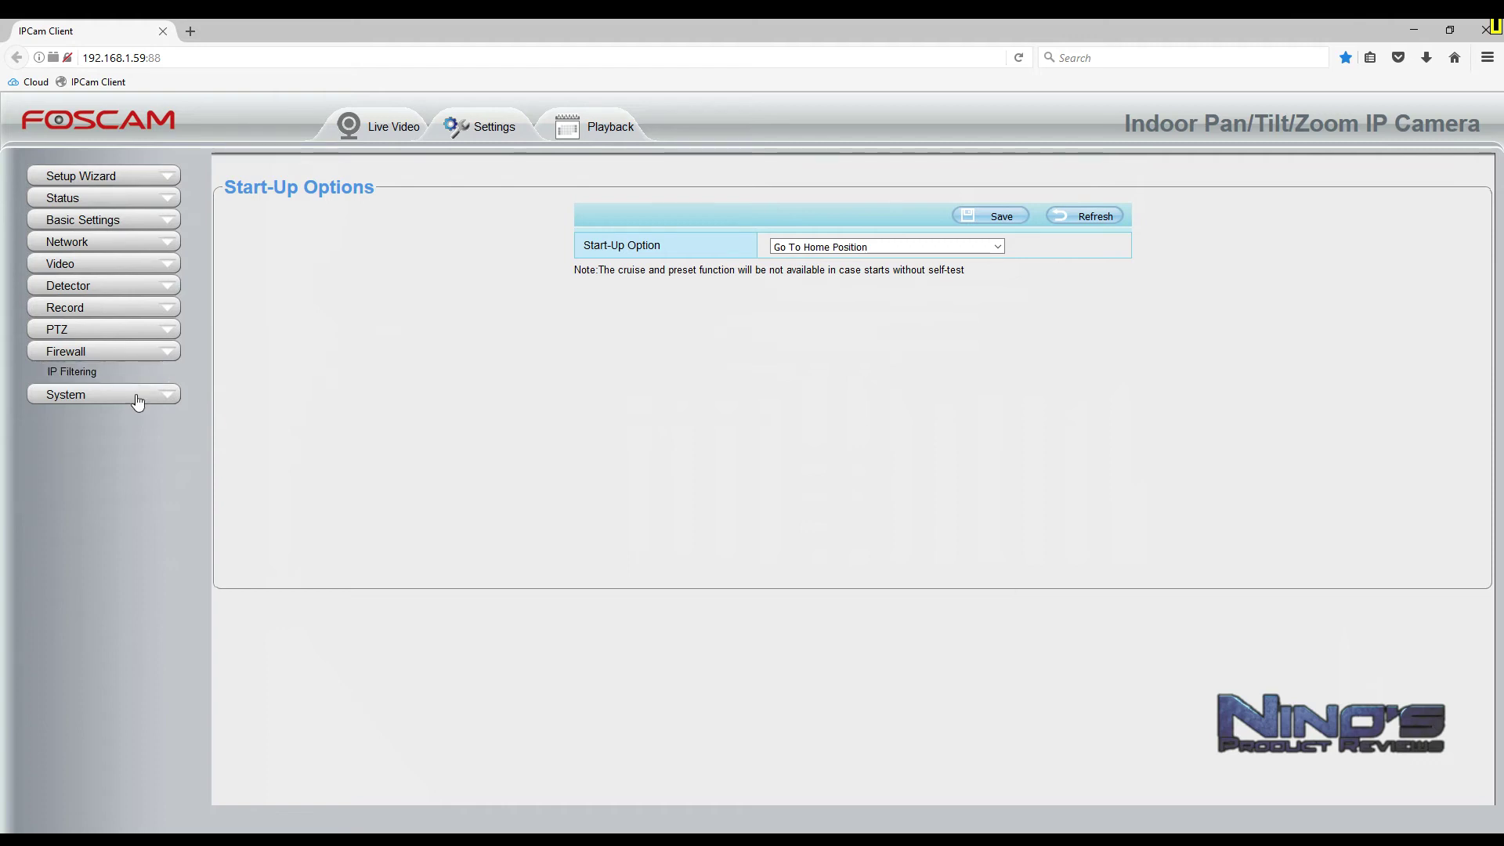
{"action": "left_click", "coordinate": [137, 401]}
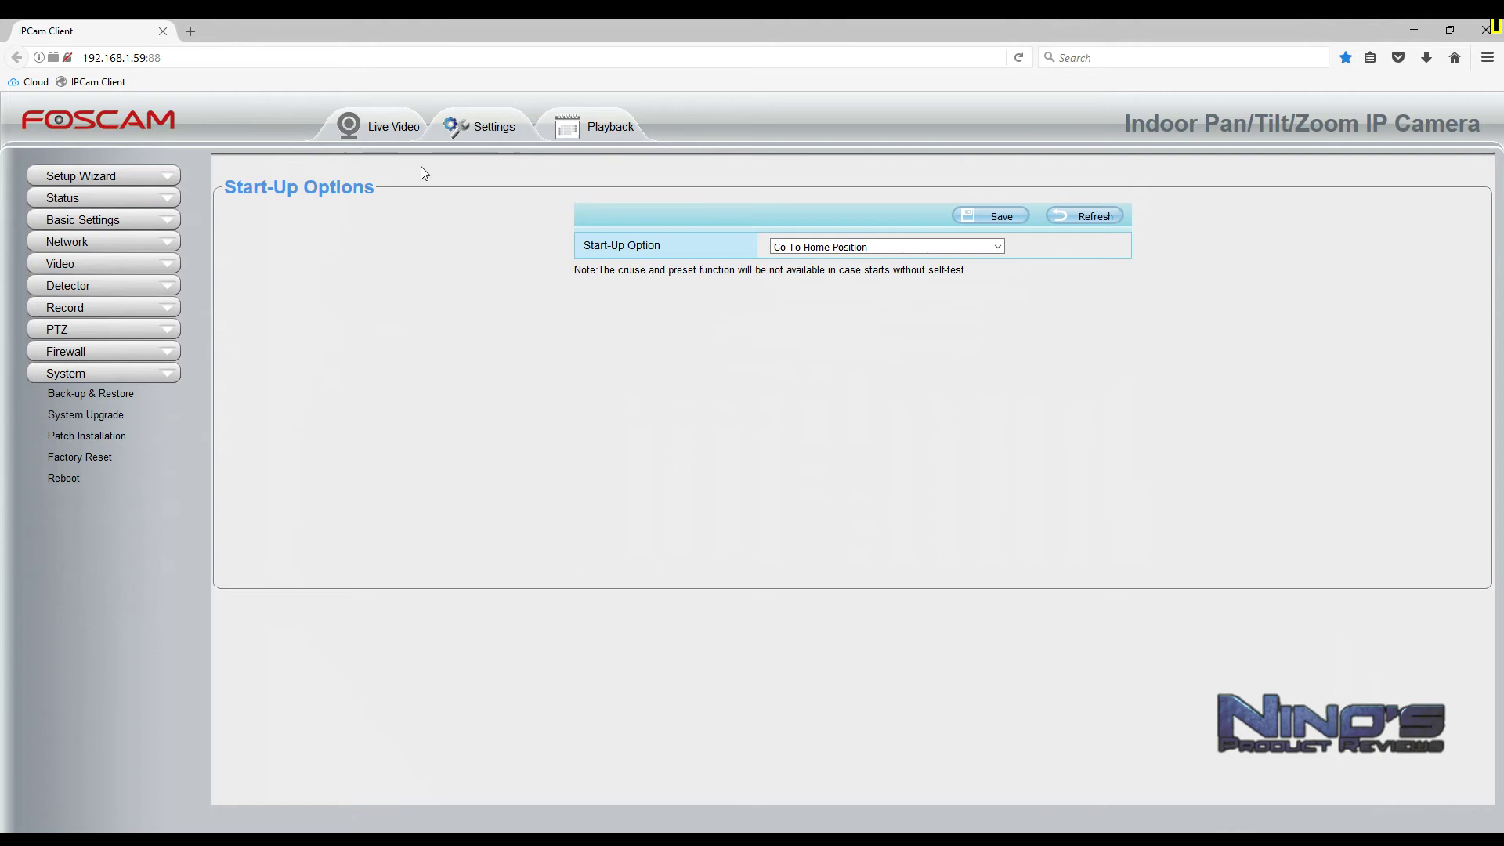
{"action": "left_click", "coordinate": [383, 135]}
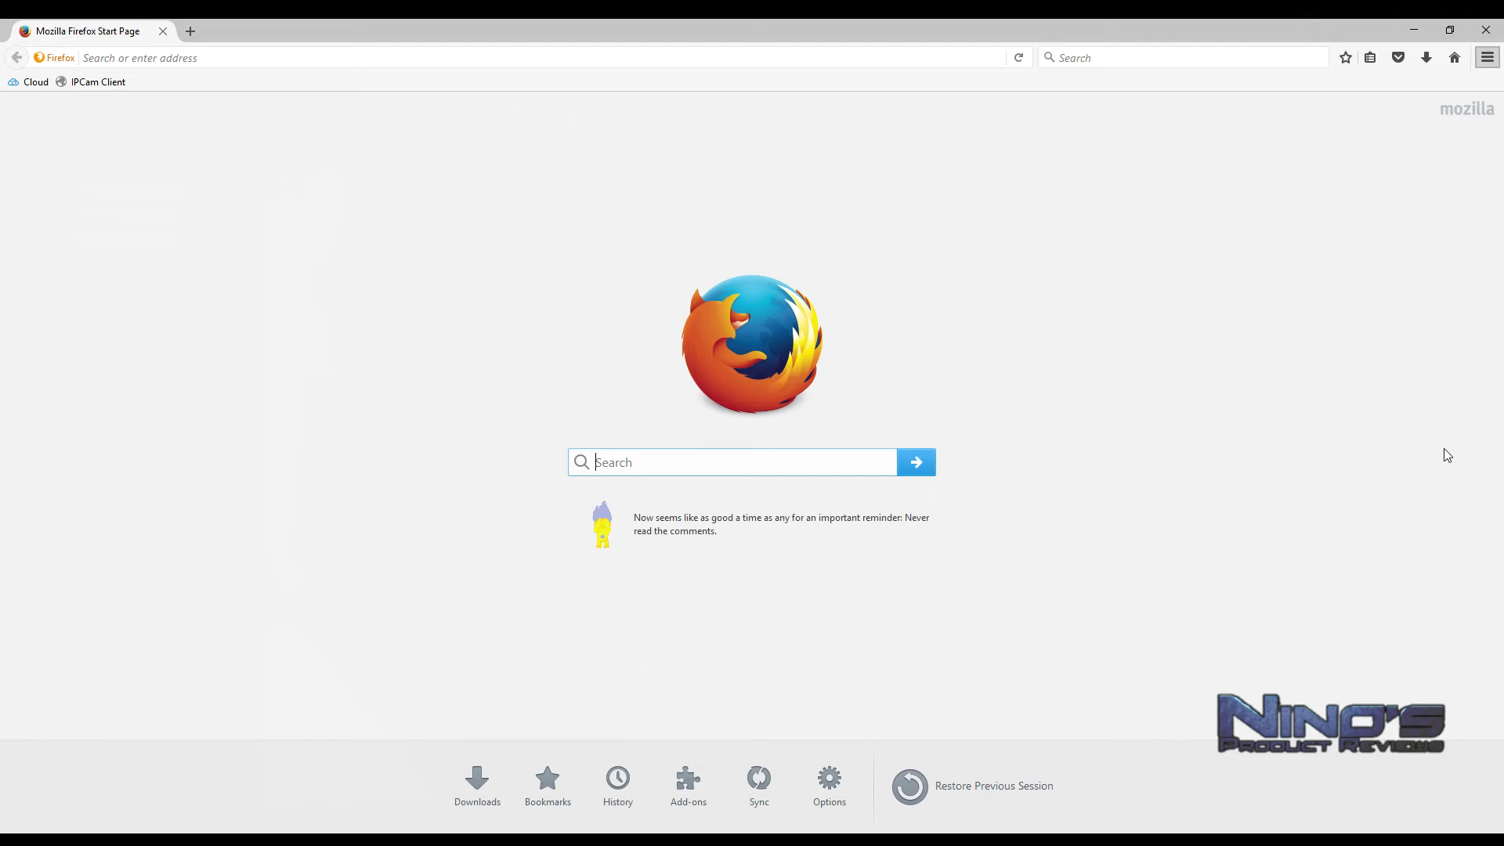
Search the web for "firefox esr" and open Mozilla's Firefox ESR overview page.
{"action": "left_click", "coordinate": [1383, 280]}
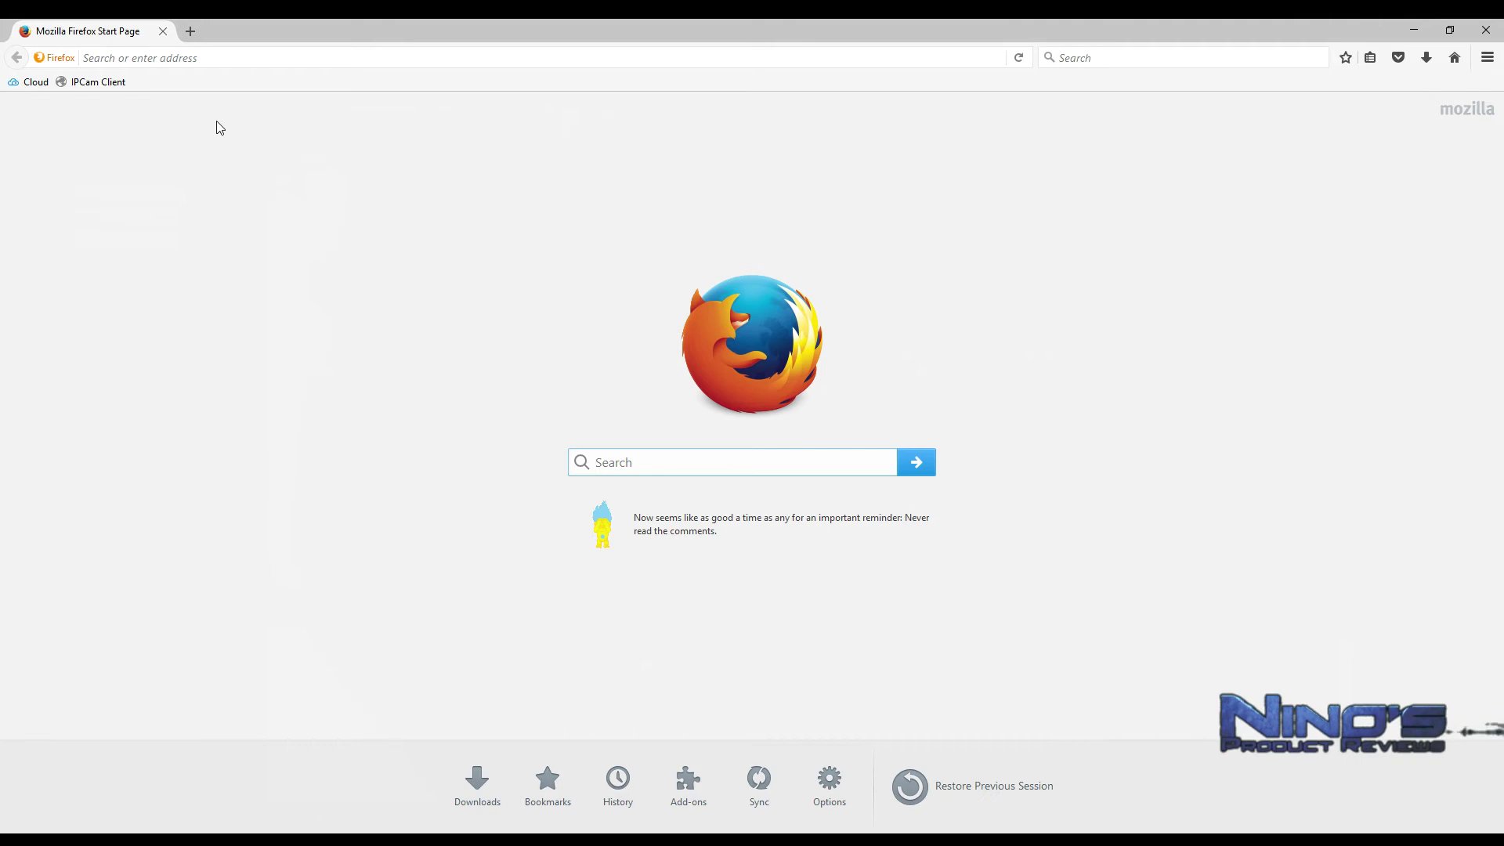
{"action": "left_click", "coordinate": [224, 59]}
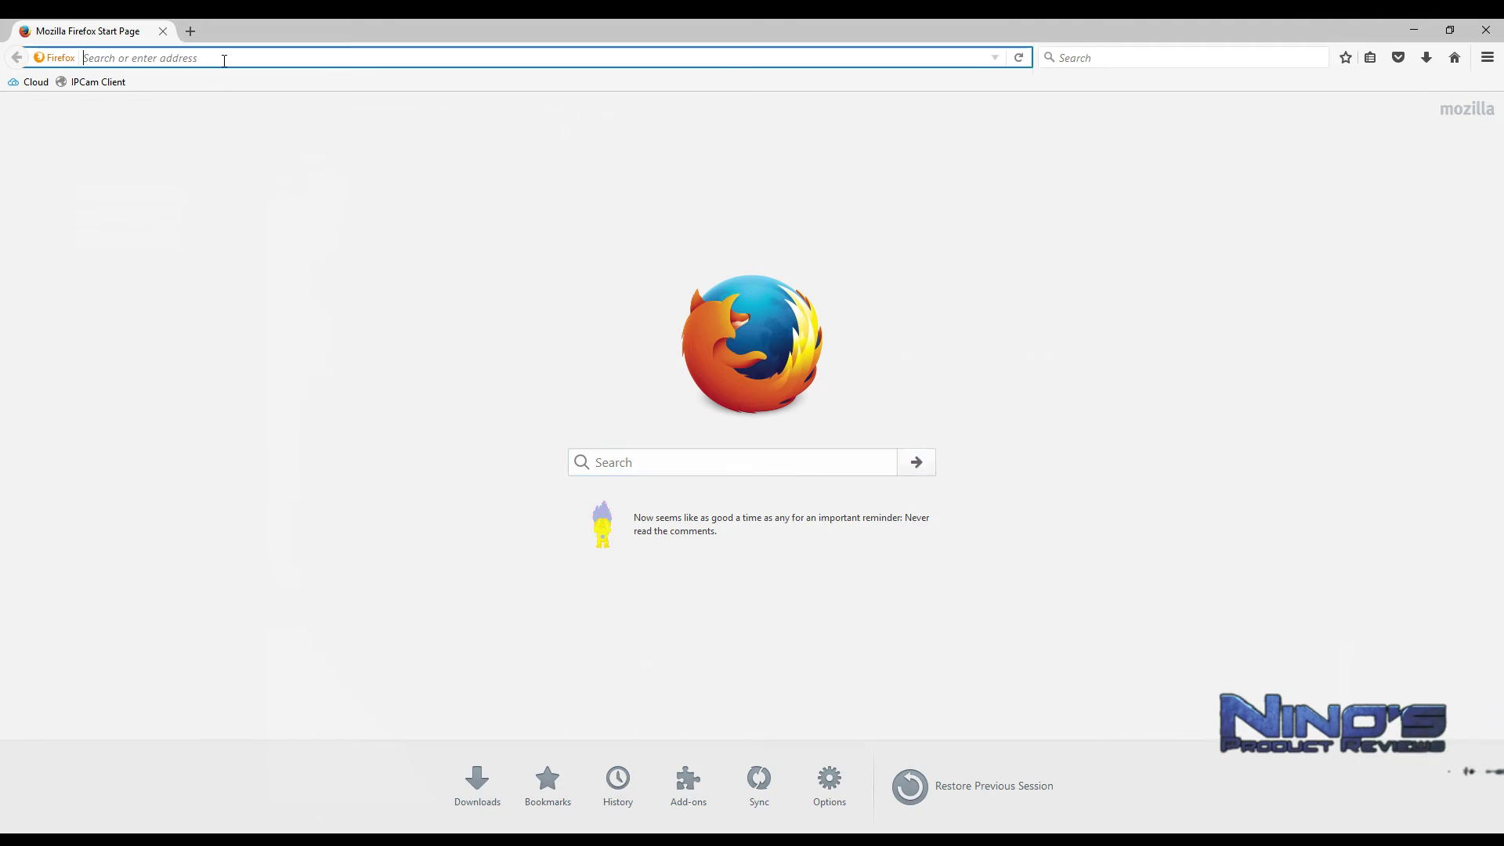
{"action": "left_click", "coordinate": [680, 469]}
{"action": "type", "text": "firefox esr"}
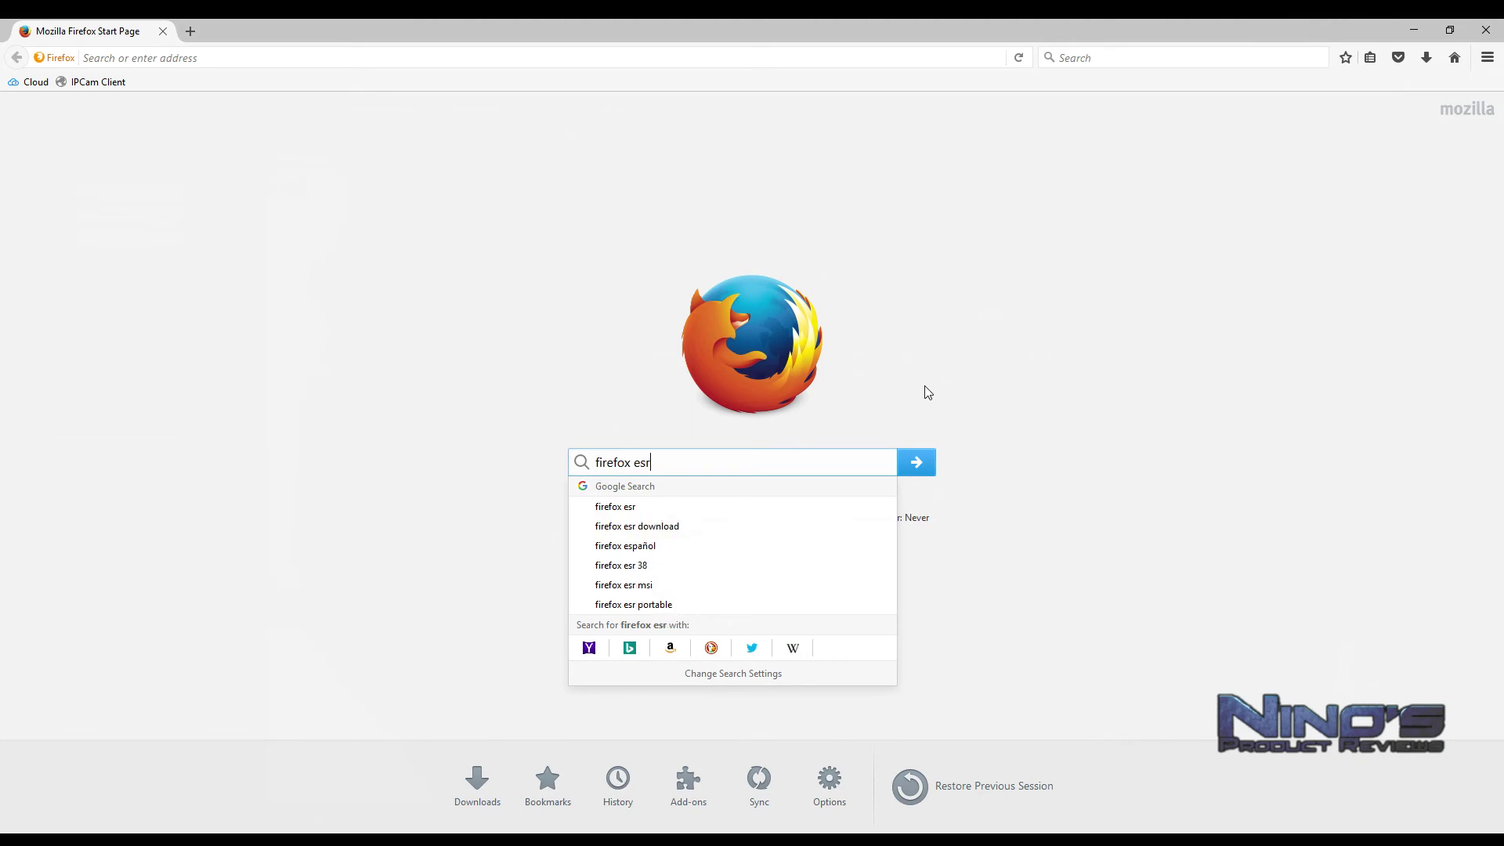
{"action": "key", "text": "Return"}
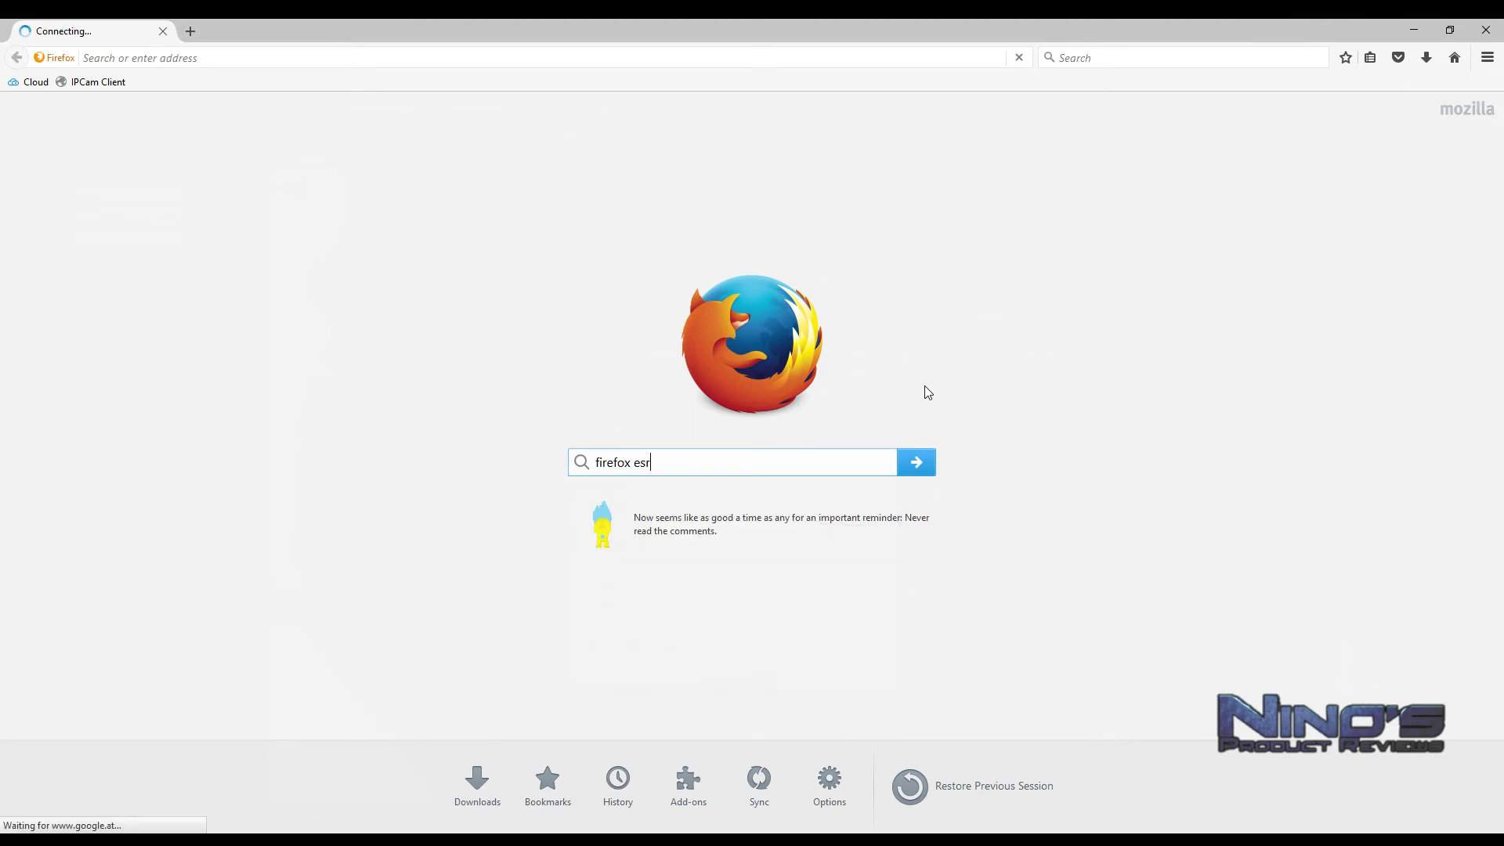
{"action": "left_click", "coordinate": [261, 235]}
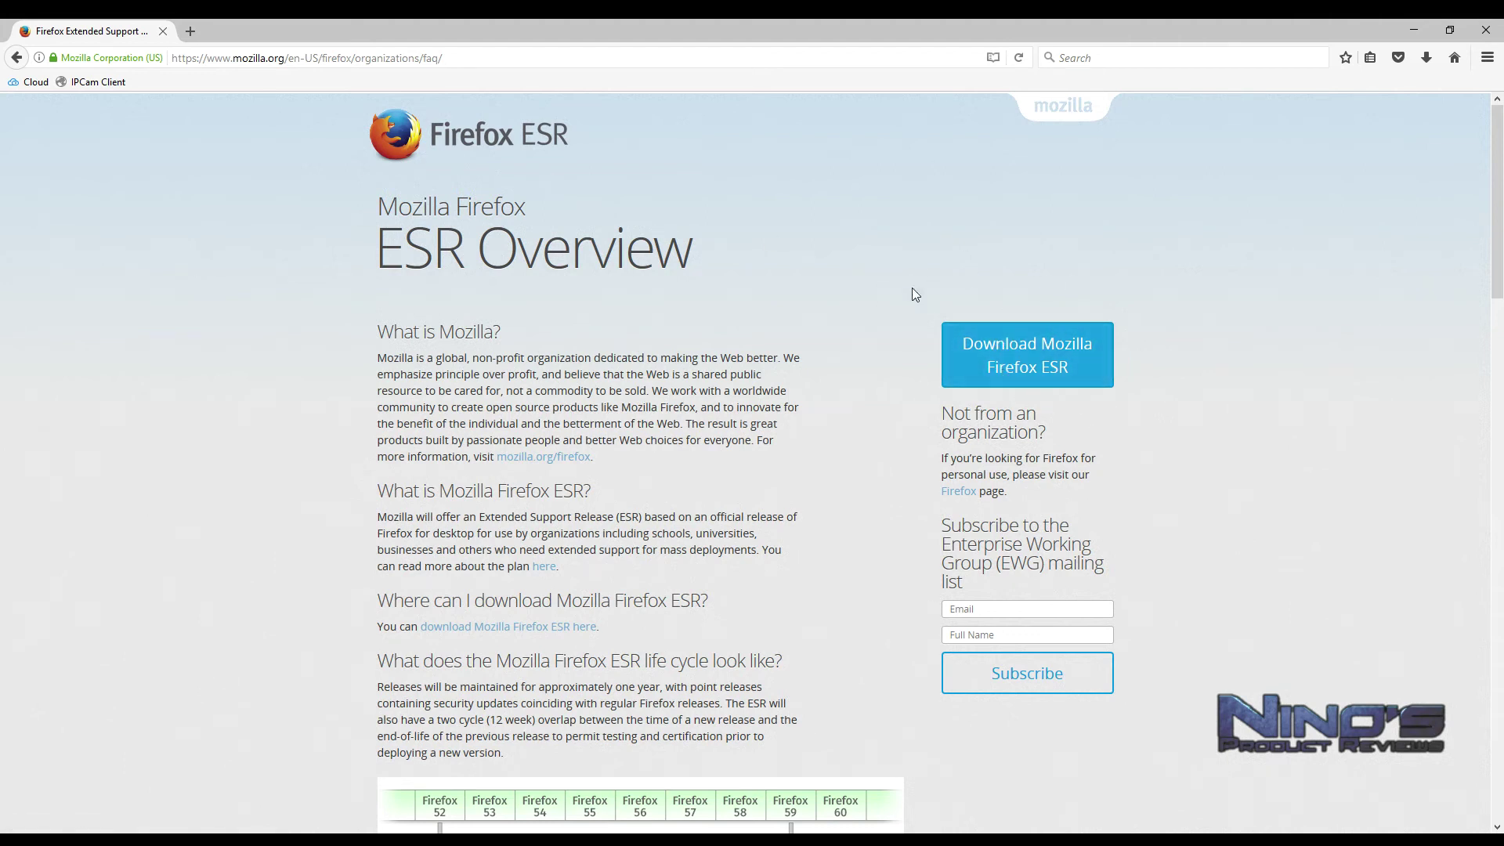
Open a new browser tab and close it again.
{"action": "left_click", "coordinate": [190, 32]}
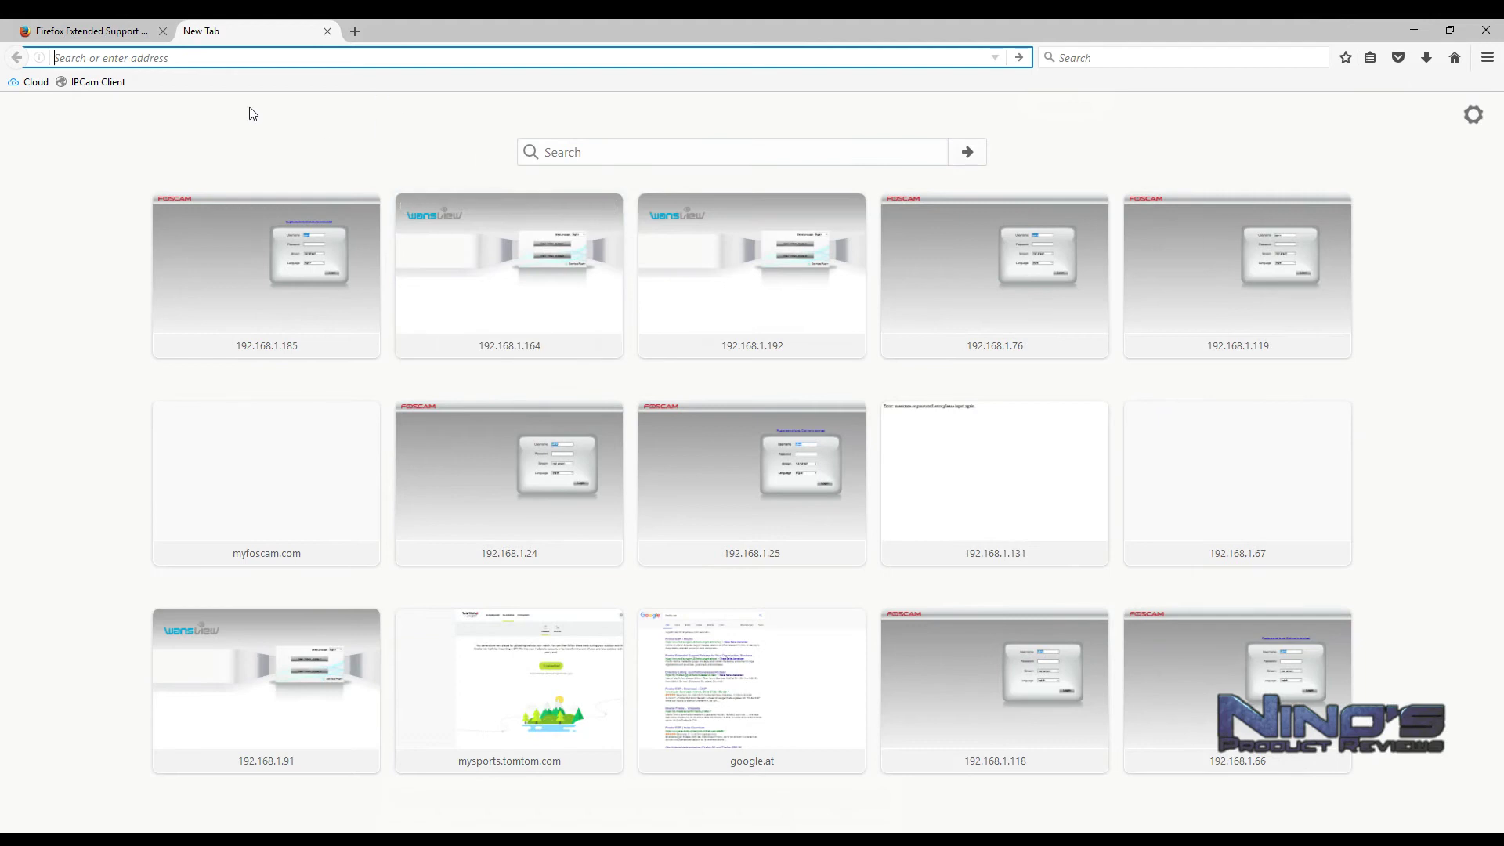
{"action": "left_click", "coordinate": [328, 32]}
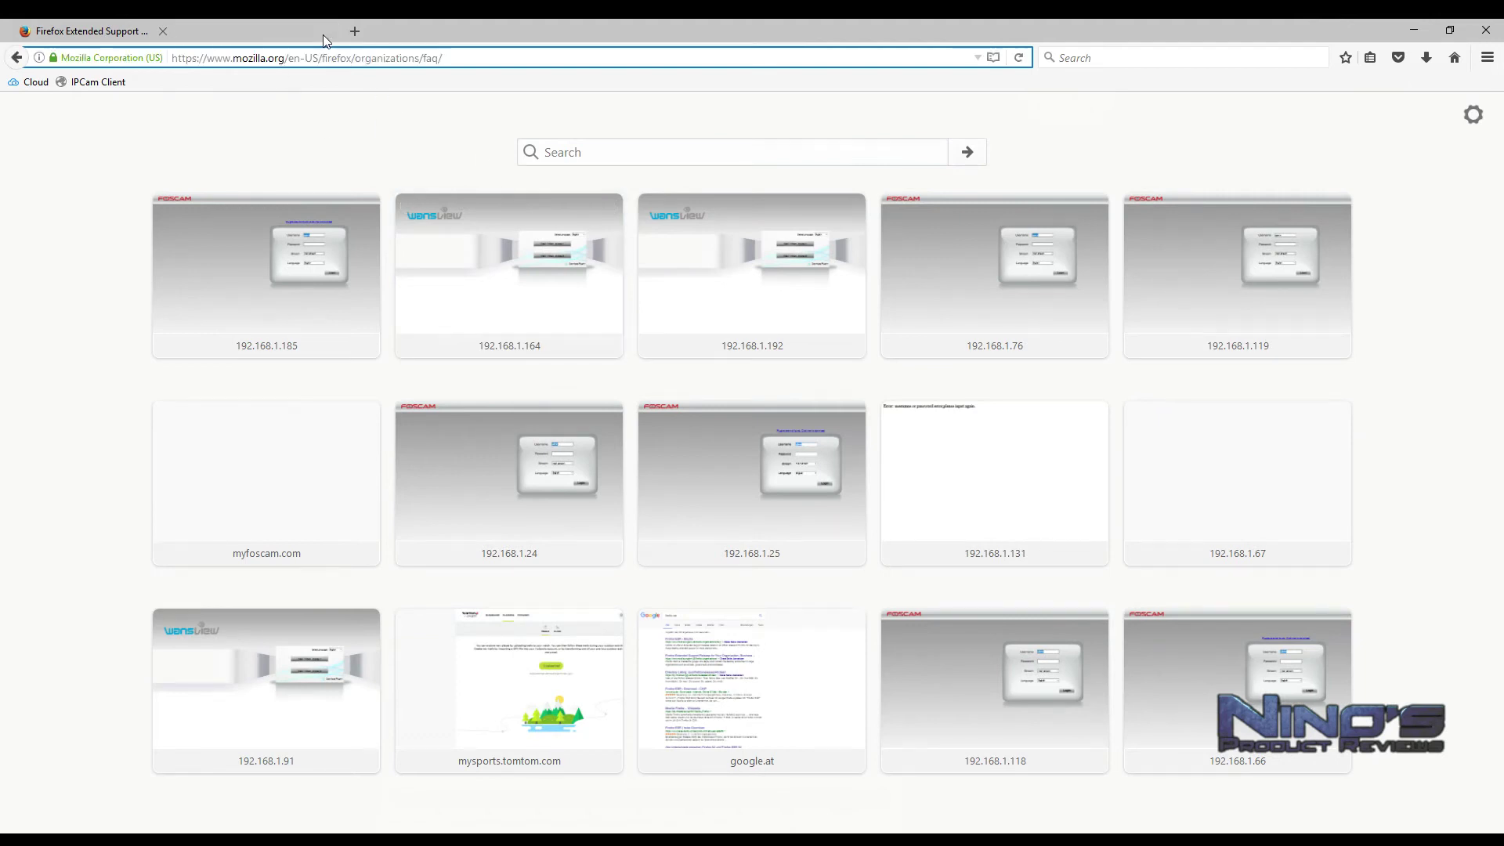